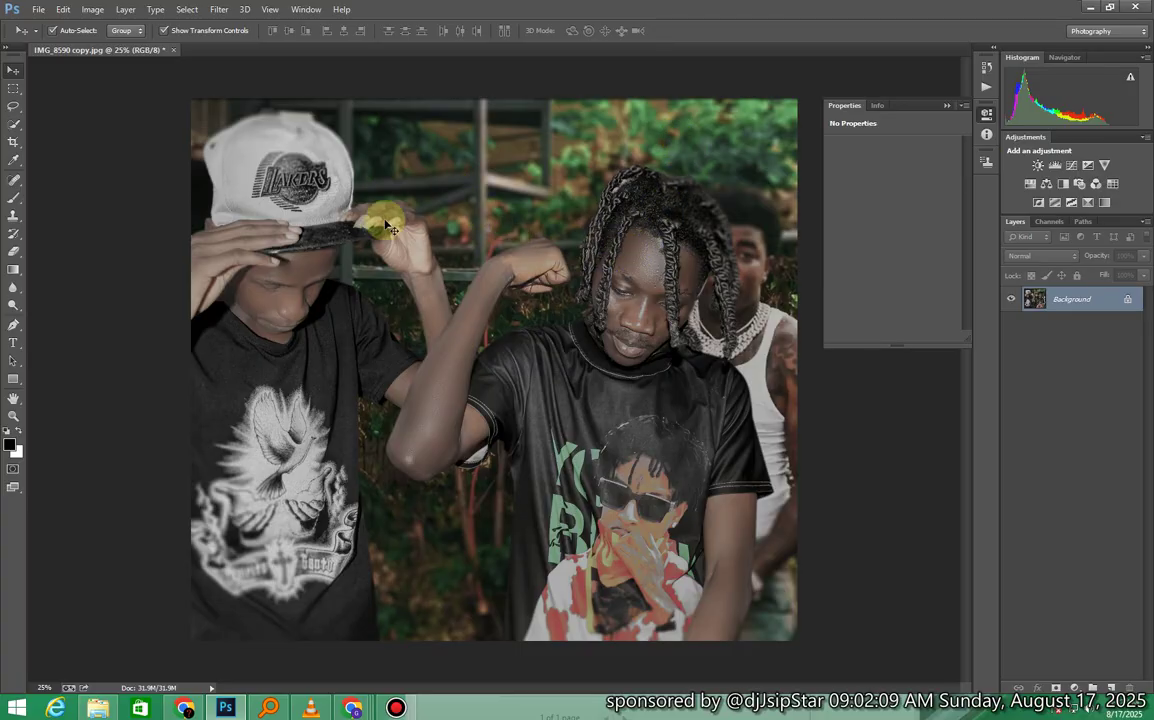
{"action": "left_click", "coordinate": [313, 708]}
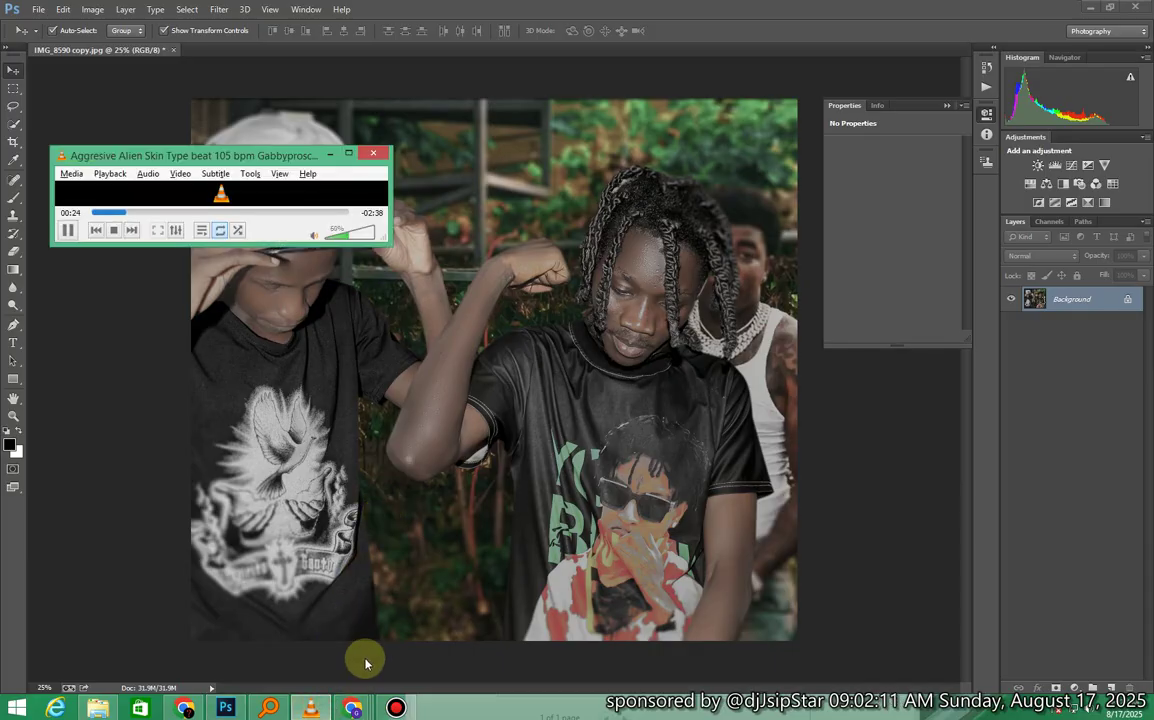
{"action": "left_click", "coordinate": [408, 312]}
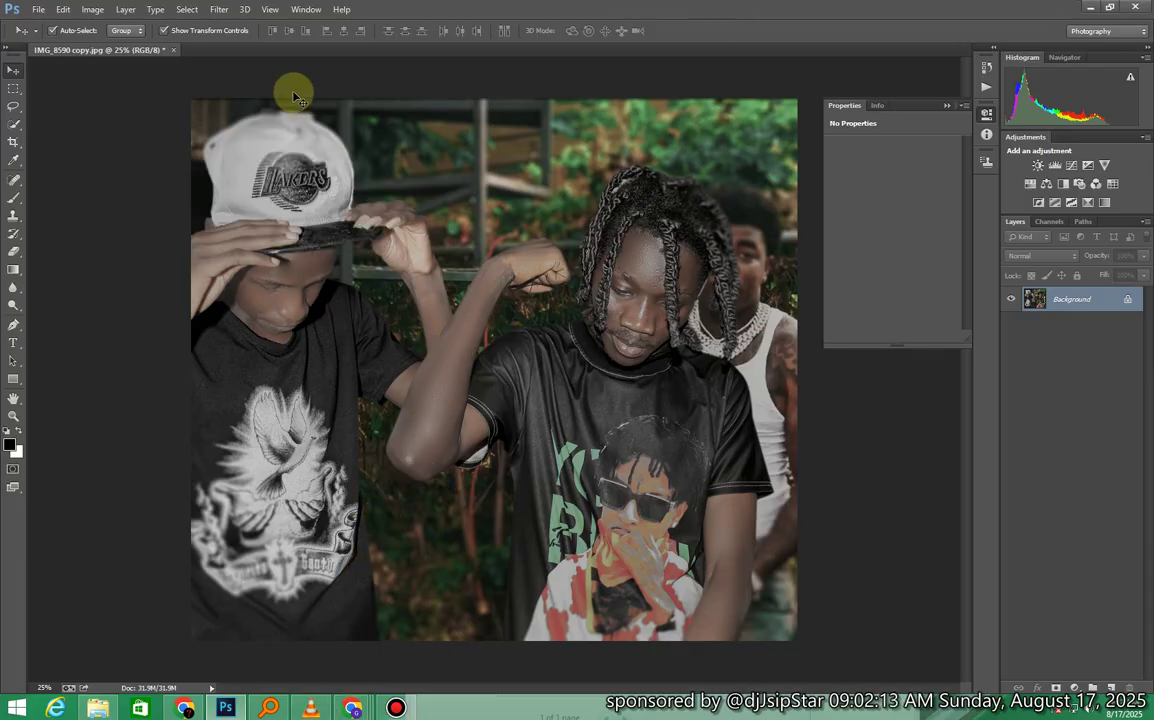
{"action": "left_click", "coordinate": [219, 10]}
{"action": "left_click", "coordinate": [582, 6]}
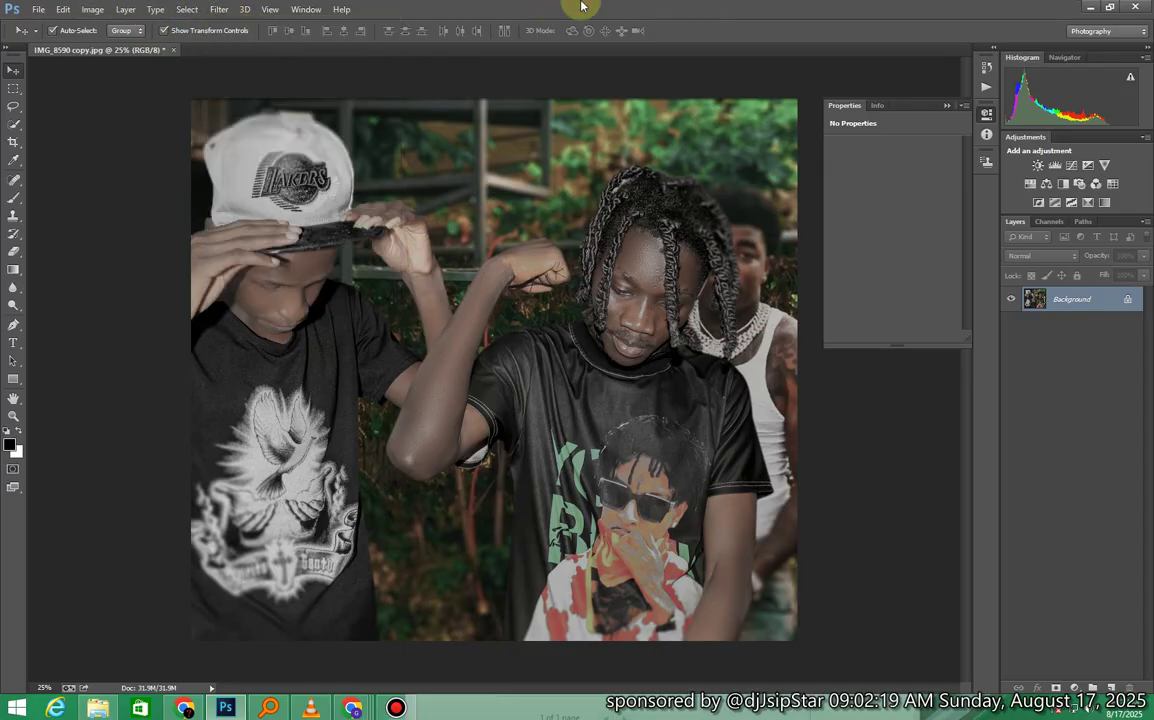
- Duplicate the Background layer and open the Camera Raw Filter on the copy
{"action": "left_click_drag", "start_coordinate": [1100, 304], "coordinate": [1093, 688]}
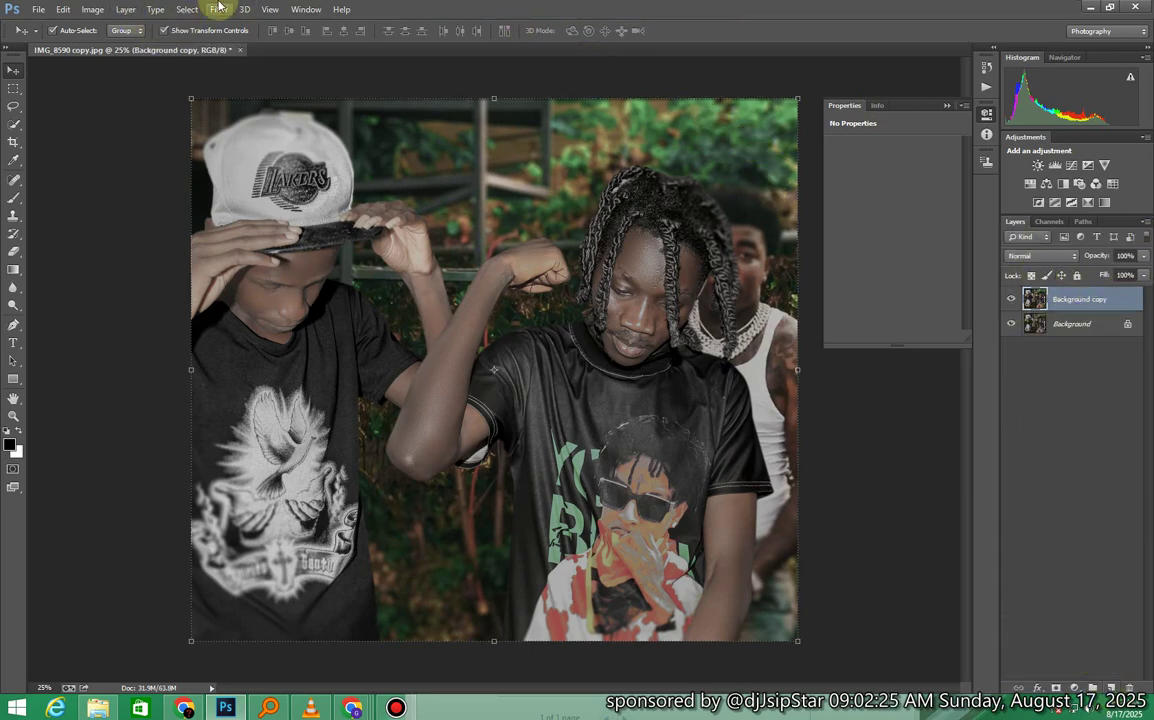
{"action": "left_click", "coordinate": [219, 9]}
{"action": "left_click", "coordinate": [256, 89]}
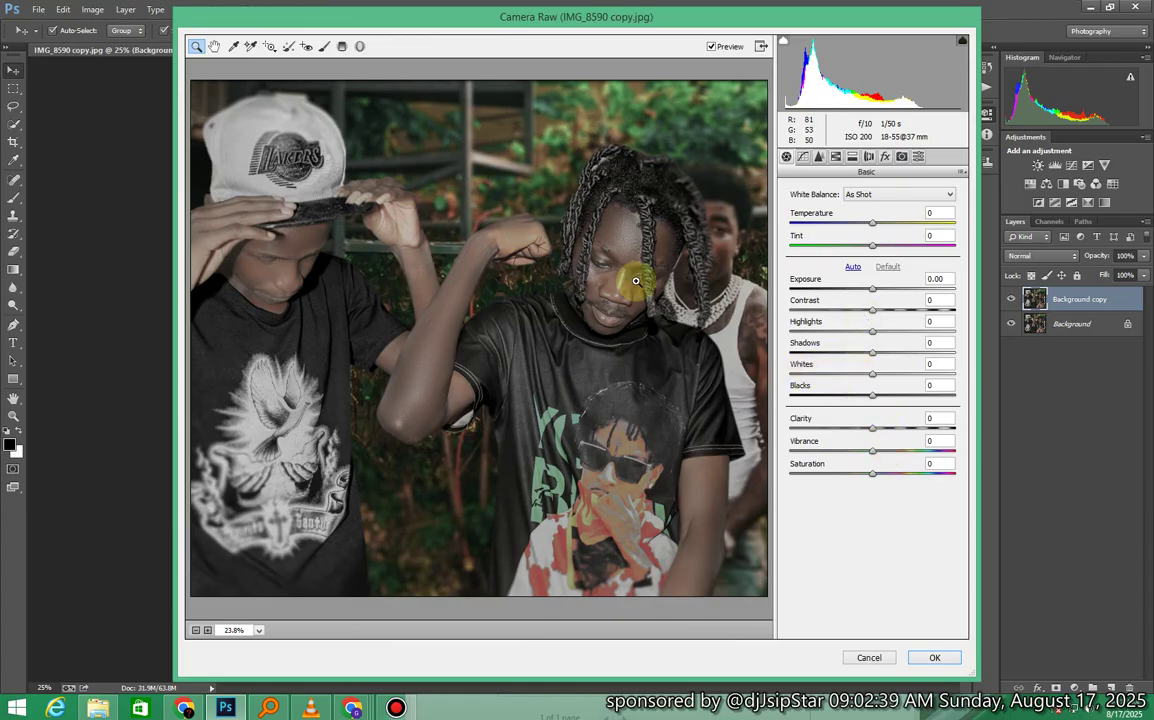
- Set the basic tone adjustments to Contrast +28, Shadows +59 and Blacks -22
{"action": "left_click_drag", "start_coordinate": [887, 310], "coordinate": [920, 356]}
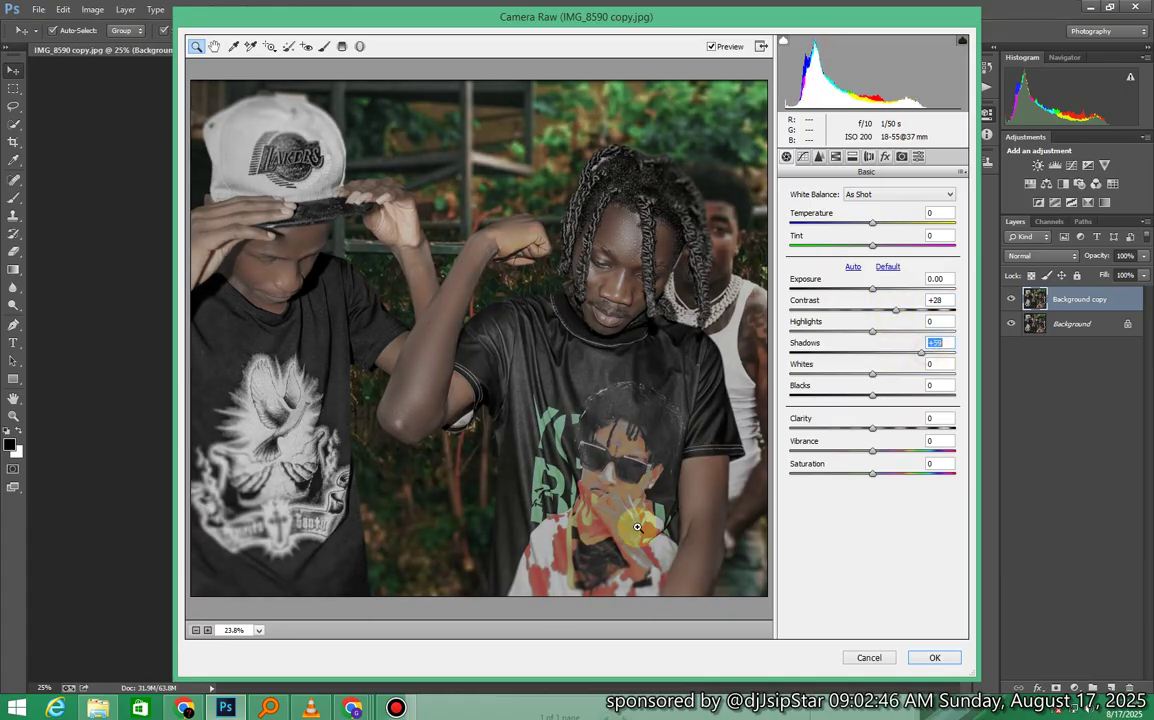
{"action": "left_click", "coordinate": [326, 704]}
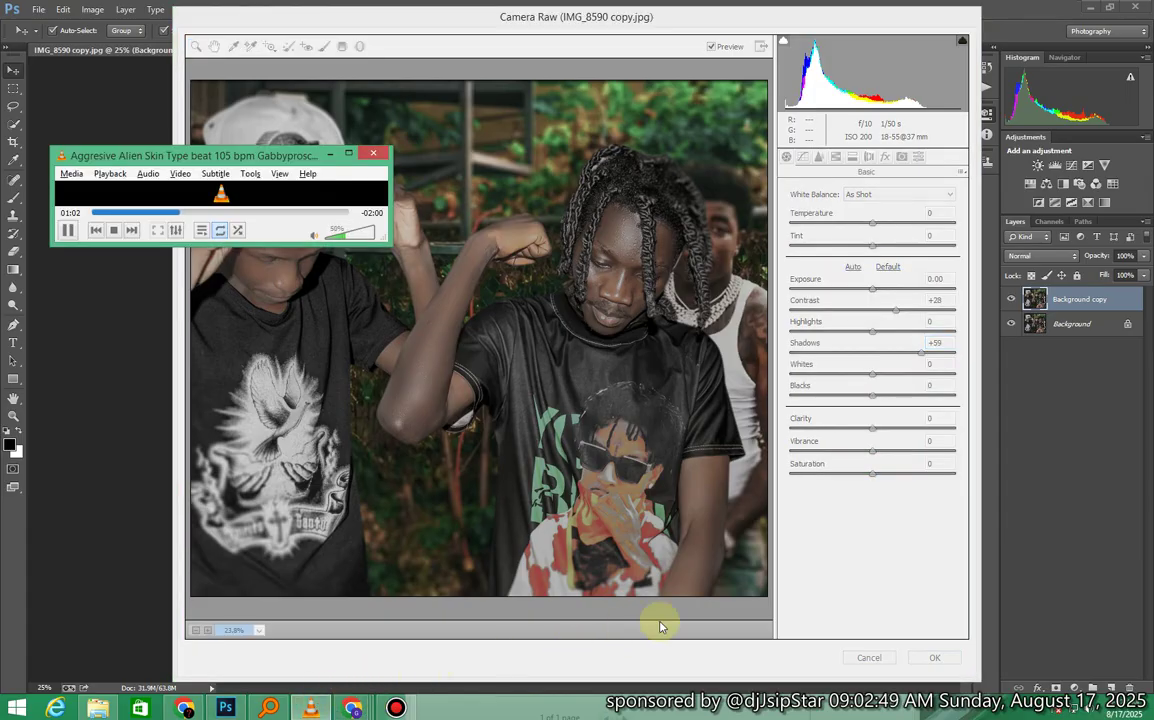
{"action": "left_click", "coordinate": [876, 535]}
{"action": "mouse_move", "coordinate": [872, 395]}
{"action": "left_mouse_down"}
{"action": "mouse_move", "coordinate": [840, 399]}
{"action": "mouse_move", "coordinate": [856, 400]}
{"action": "left_mouse_up"}
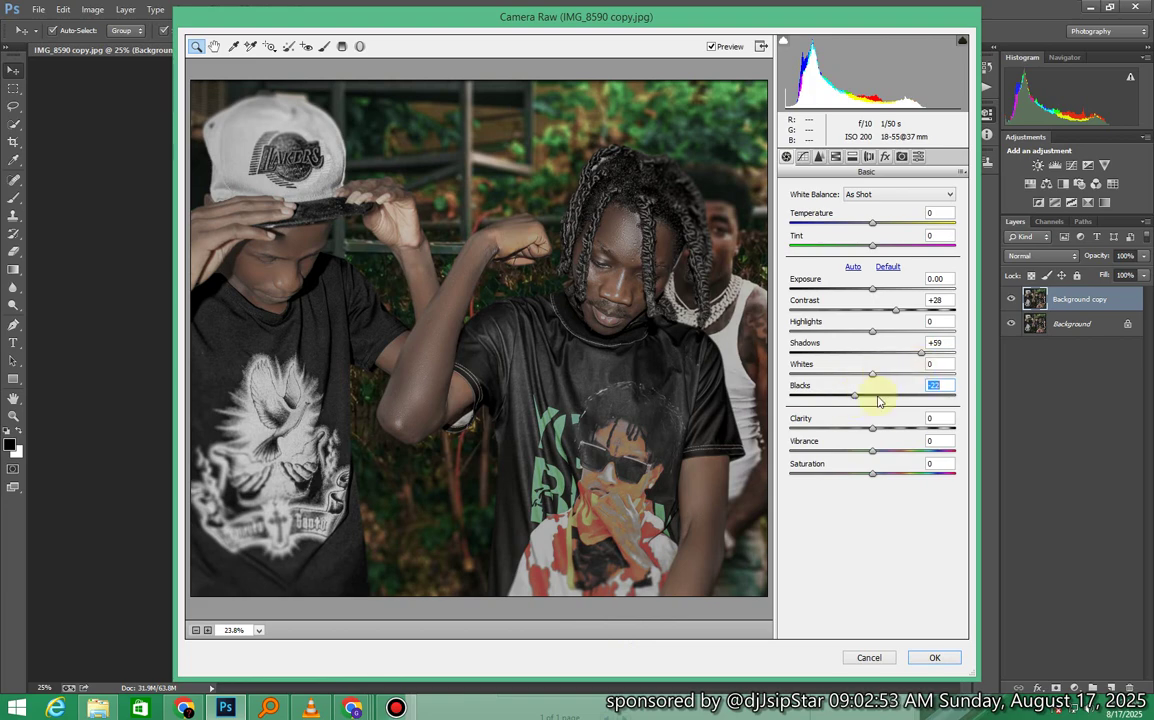
- Shift the HSL hues to Greens +46, Yellows +23 and Oranges +6
{"action": "left_click", "coordinate": [819, 157]}
{"action": "left_click", "coordinate": [836, 157]}
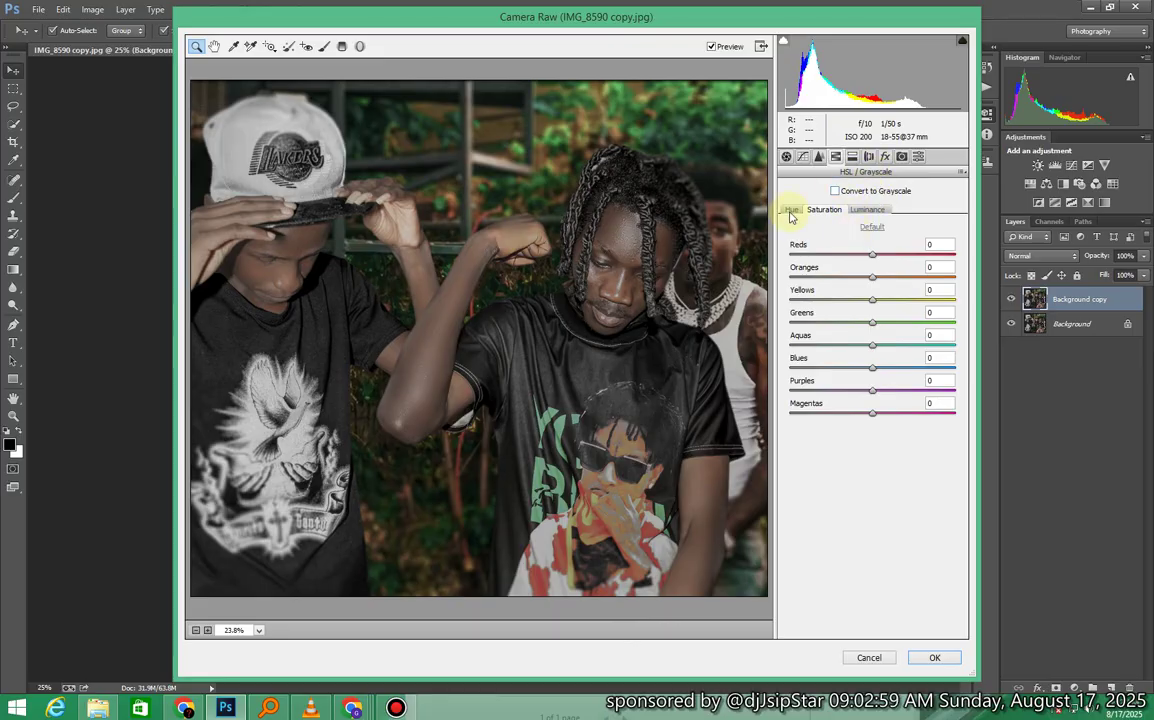
{"action": "left_click", "coordinate": [793, 211]}
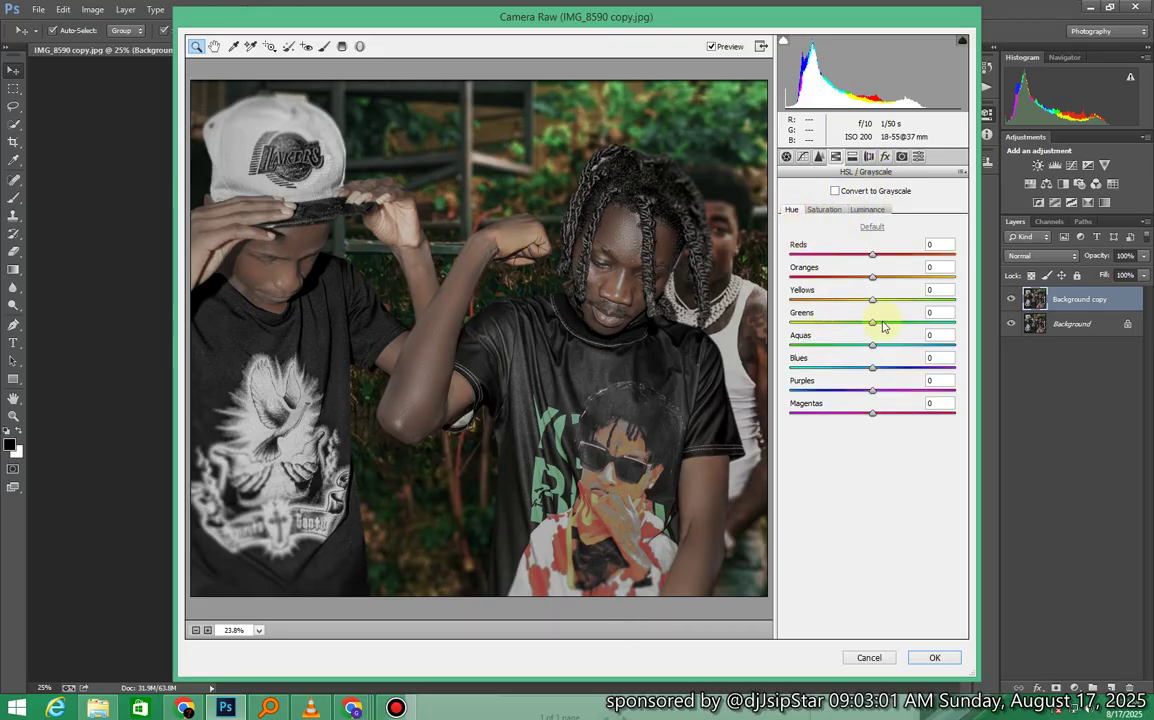
{"action": "left_click_drag", "start_coordinate": [896, 323], "coordinate": [889, 279]}
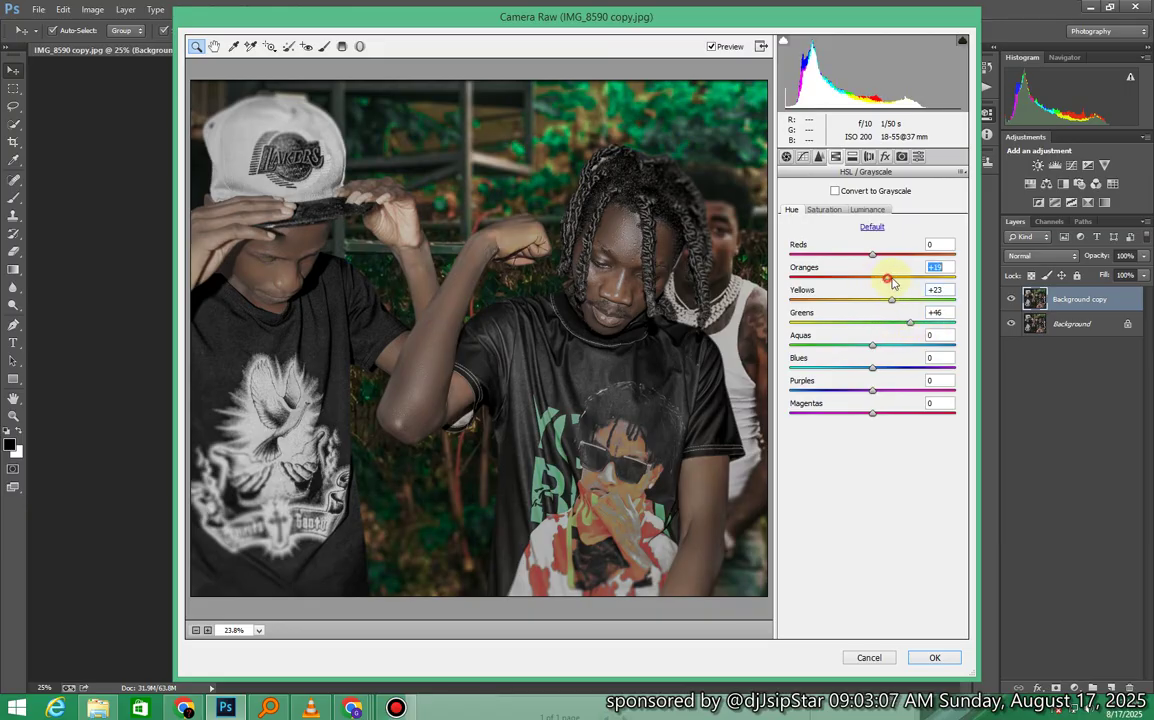
- Raise the HSL saturation to Greens +53, Yellows +27 and Oranges +10, and compare the photo with and without the adjustments
{"action": "left_click", "coordinate": [823, 210]}
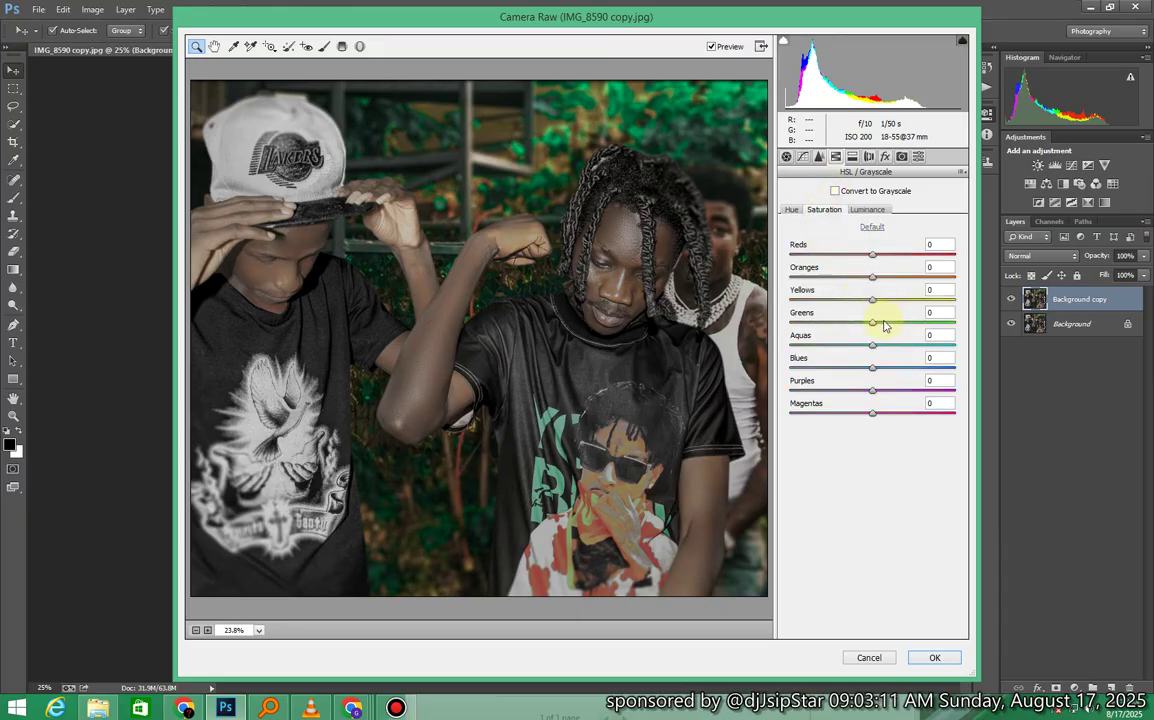
{"action": "left_click_drag", "start_coordinate": [884, 325], "coordinate": [910, 328]}
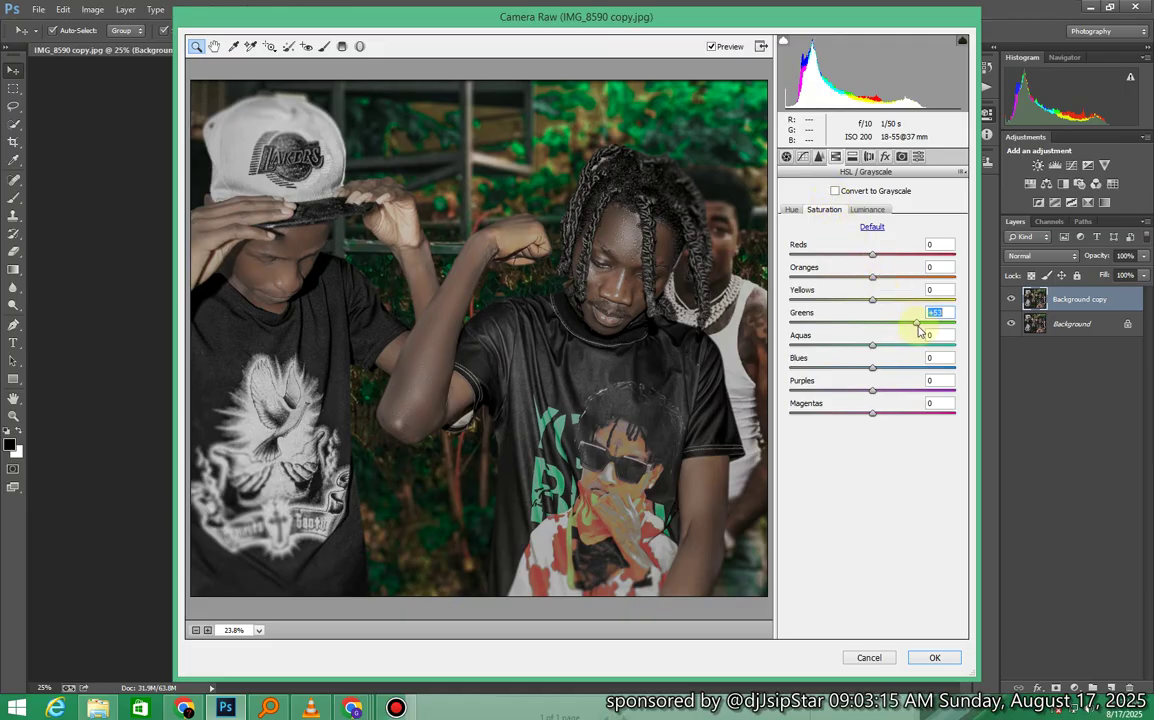
{"action": "left_click", "coordinate": [893, 300]}
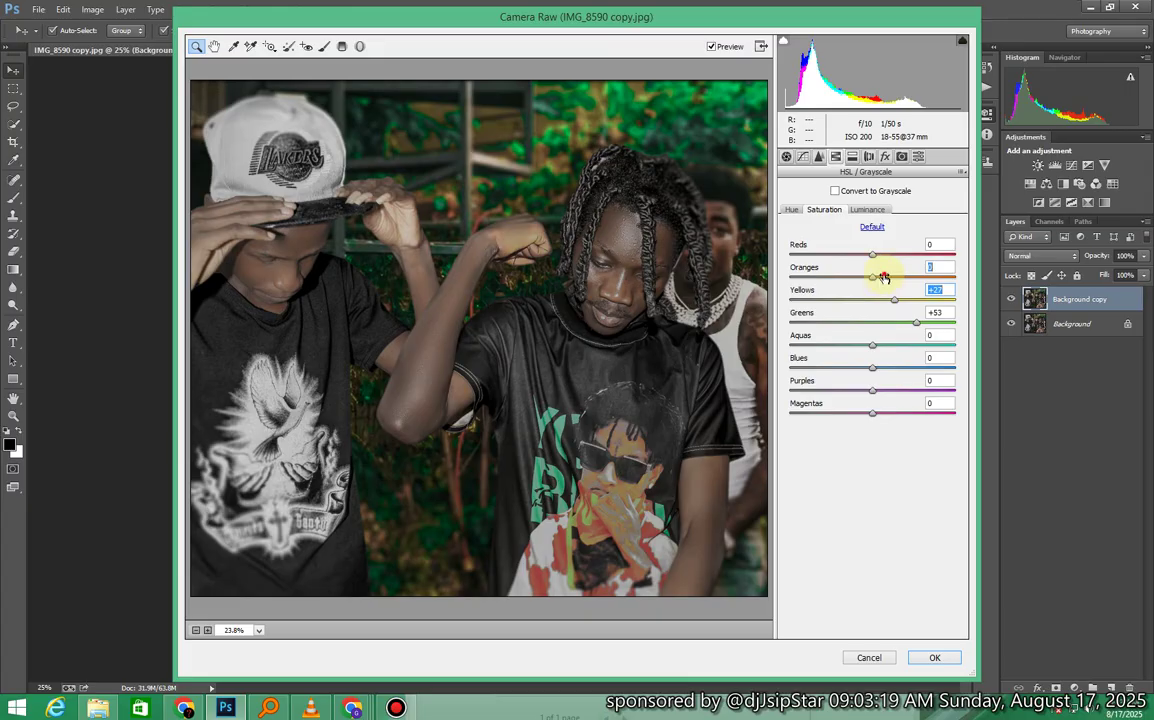
{"action": "left_click", "coordinate": [884, 277]}
{"action": "mouse_move", "coordinate": [900, 281]}
{"action": "left_mouse_down"}
{"action": "mouse_move", "coordinate": [928, 281]}
{"action": "mouse_move", "coordinate": [881, 279]}
{"action": "left_mouse_up"}
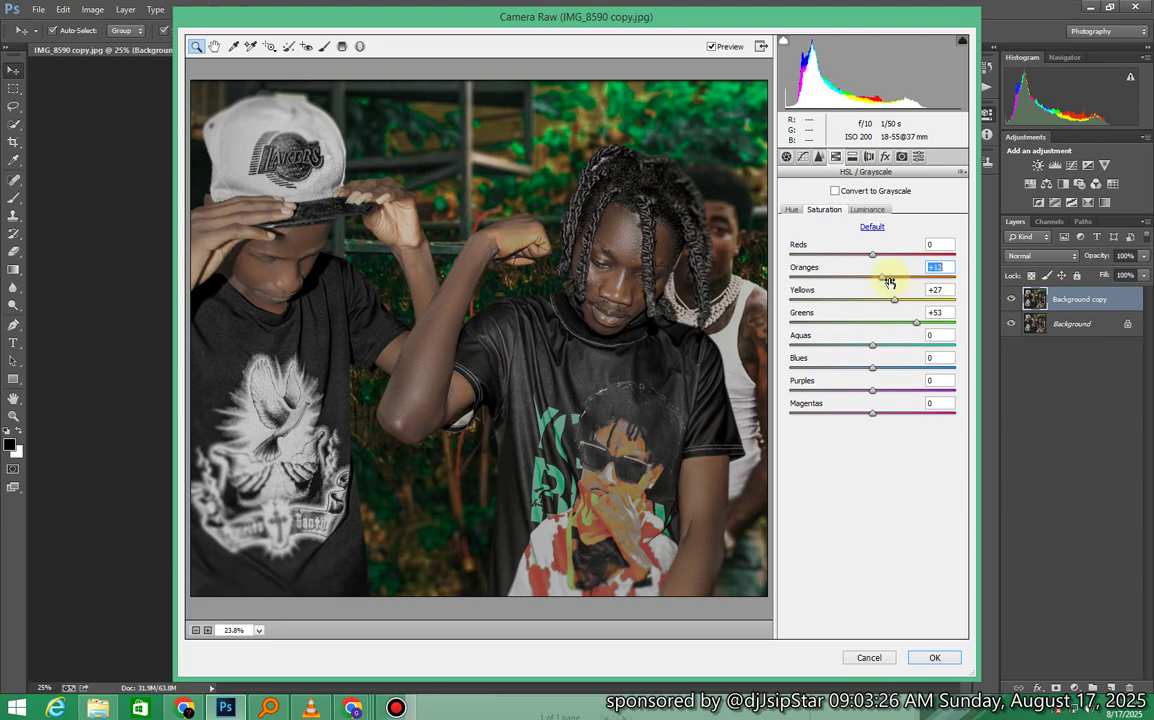
{"action": "left_click", "coordinate": [712, 47]}
{"action": "left_click", "coordinate": [712, 47]}
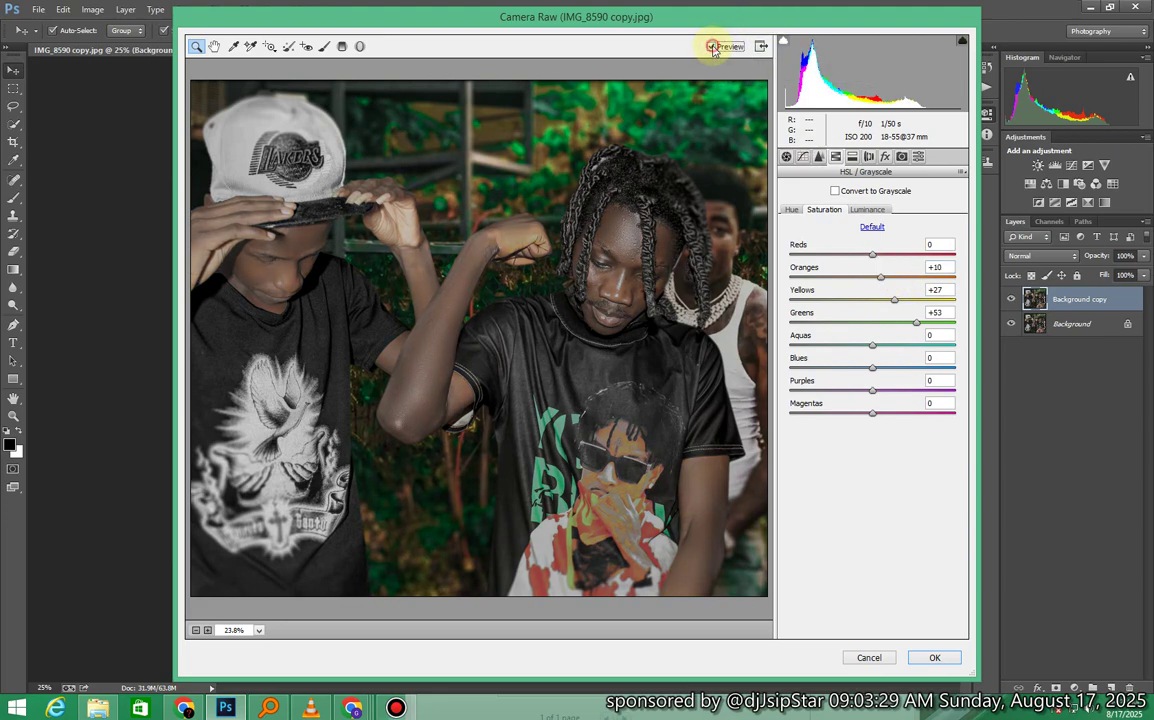
{"action": "left_click", "coordinate": [712, 47]}
{"action": "left_click", "coordinate": [712, 47]}
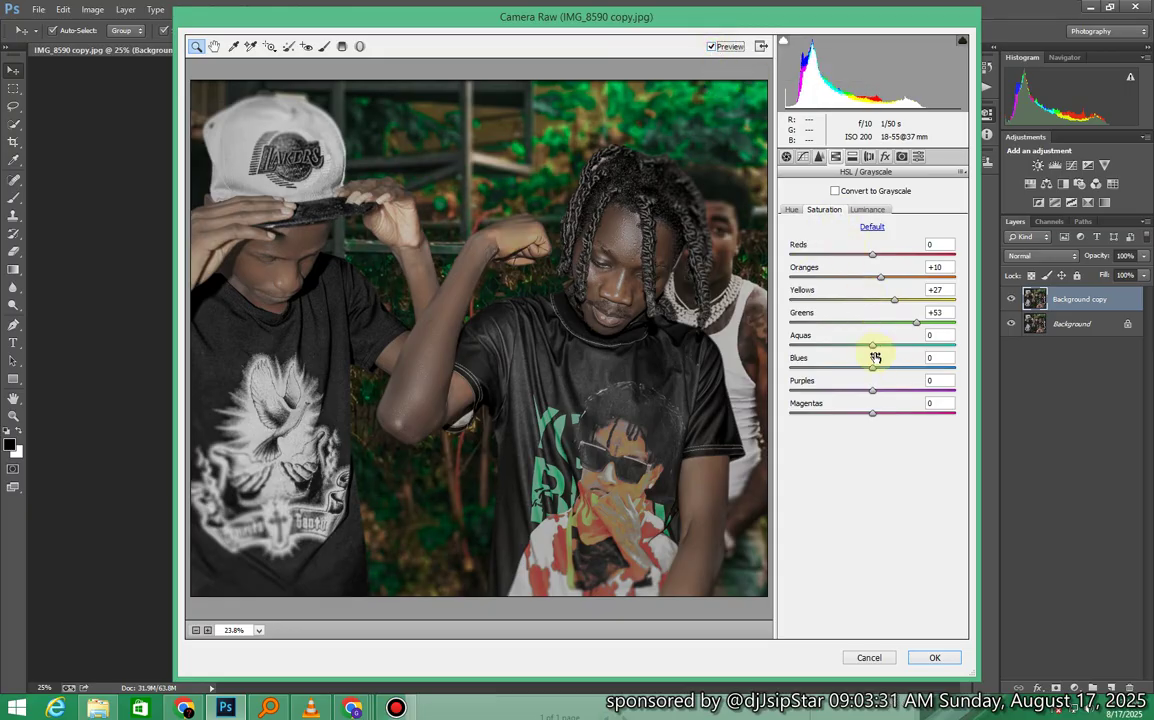
- Raise the HSL luminance to Yellows +66, Greens +33 and Oranges +22
{"action": "left_click", "coordinate": [867, 210]}
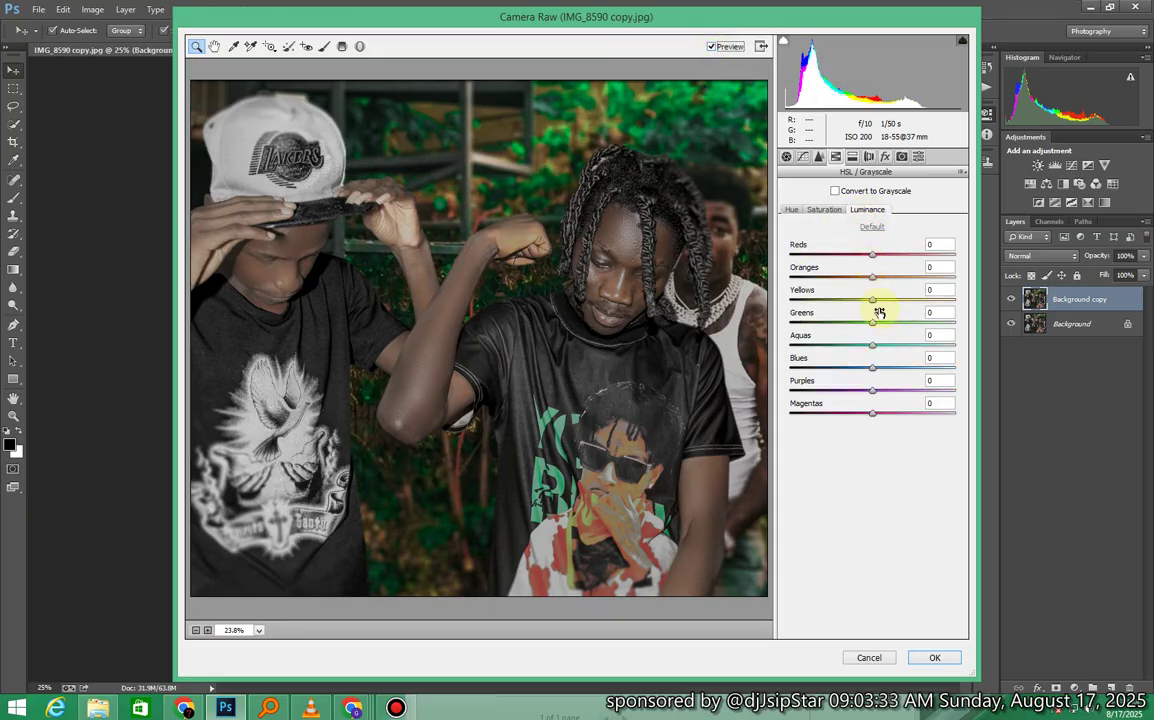
{"action": "left_click_drag", "start_coordinate": [882, 304], "coordinate": [902, 321]}
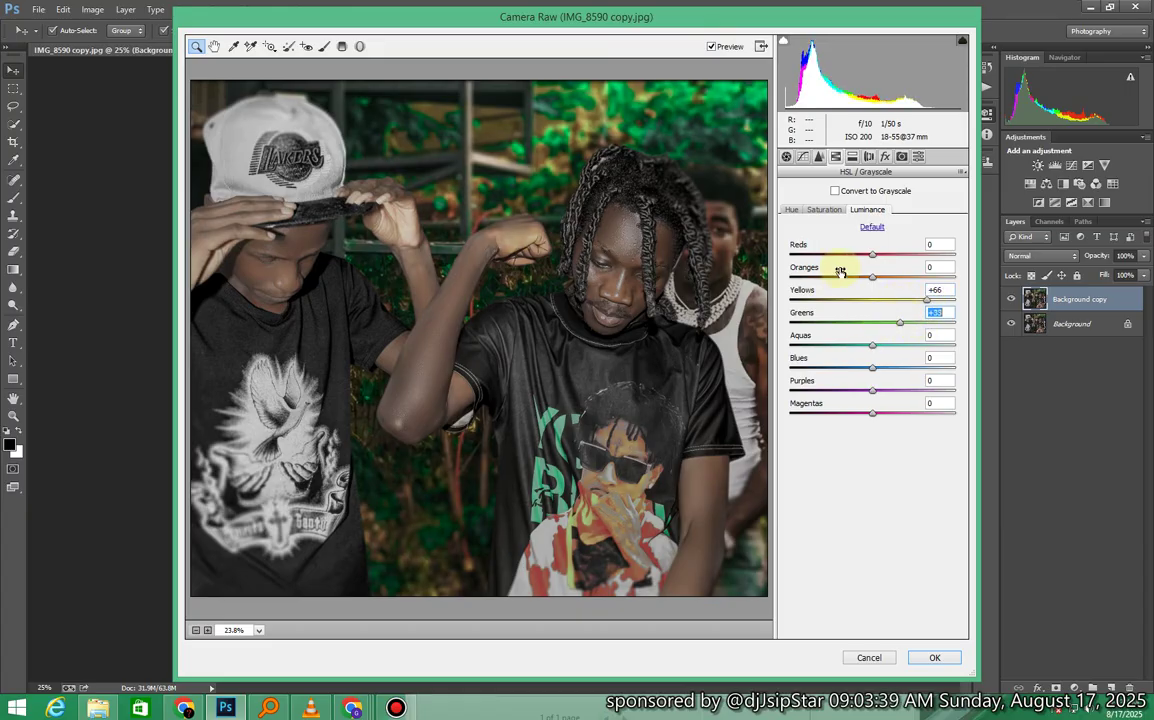
{"action": "mouse_move", "coordinate": [873, 278]}
{"action": "left_mouse_down"}
{"action": "mouse_move", "coordinate": [832, 277]}
{"action": "mouse_move", "coordinate": [893, 287]}
{"action": "left_mouse_up"}
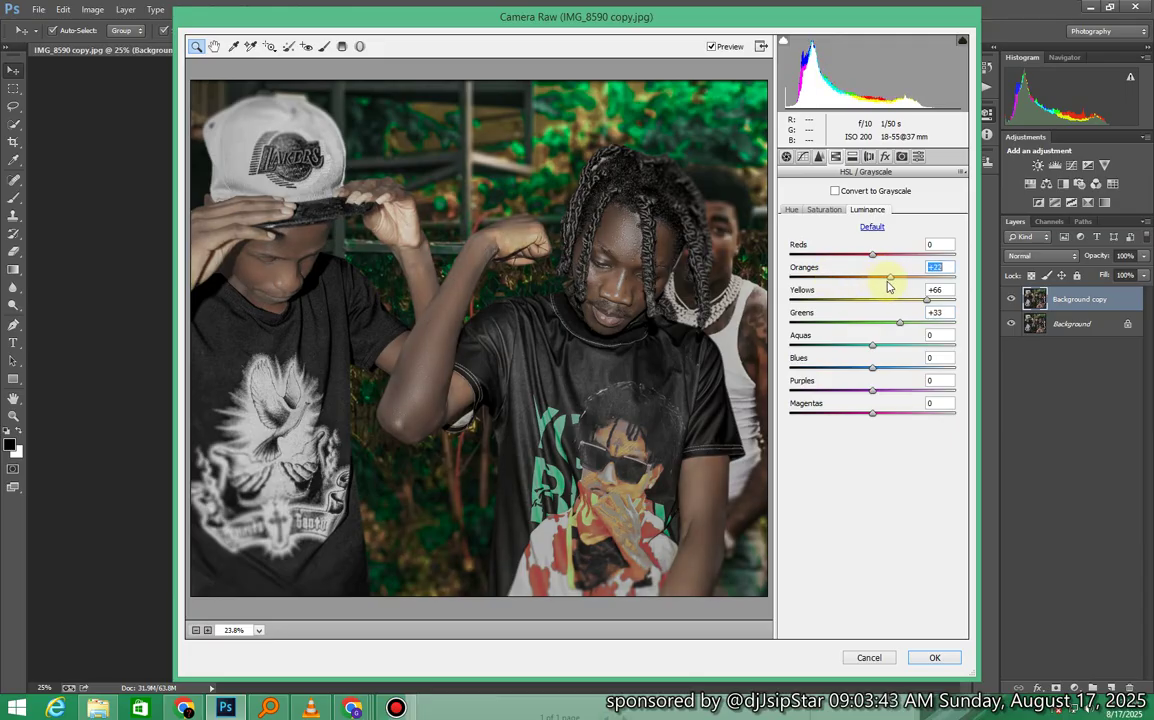
- Set the HSL saturation to Aquas +40 and Greens +49, and the hue to Aquas +10 and Oranges +4
{"action": "left_click", "coordinate": [822, 210]}
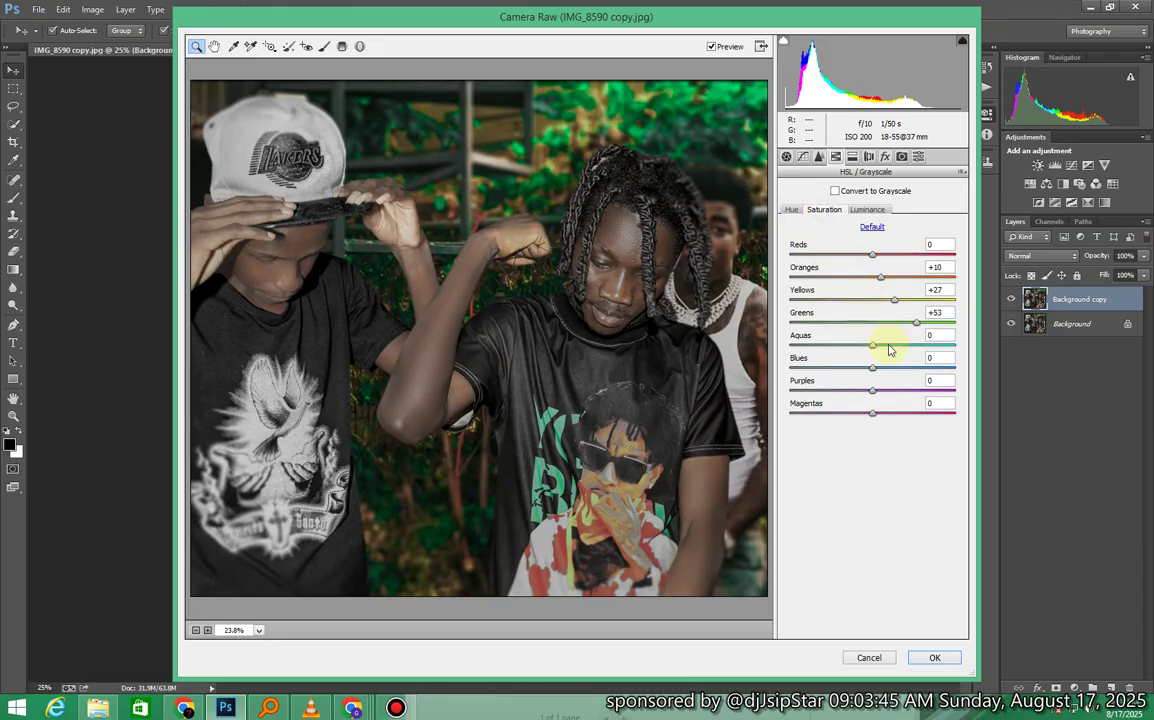
{"action": "mouse_move", "coordinate": [889, 345]}
{"action": "left_mouse_down"}
{"action": "mouse_move", "coordinate": [932, 337]}
{"action": "mouse_move", "coordinate": [884, 350]}
{"action": "mouse_move", "coordinate": [919, 346]}
{"action": "mouse_move", "coordinate": [906, 363]}
{"action": "mouse_move", "coordinate": [965, 330]}
{"action": "mouse_move", "coordinate": [904, 330]}
{"action": "left_mouse_up"}
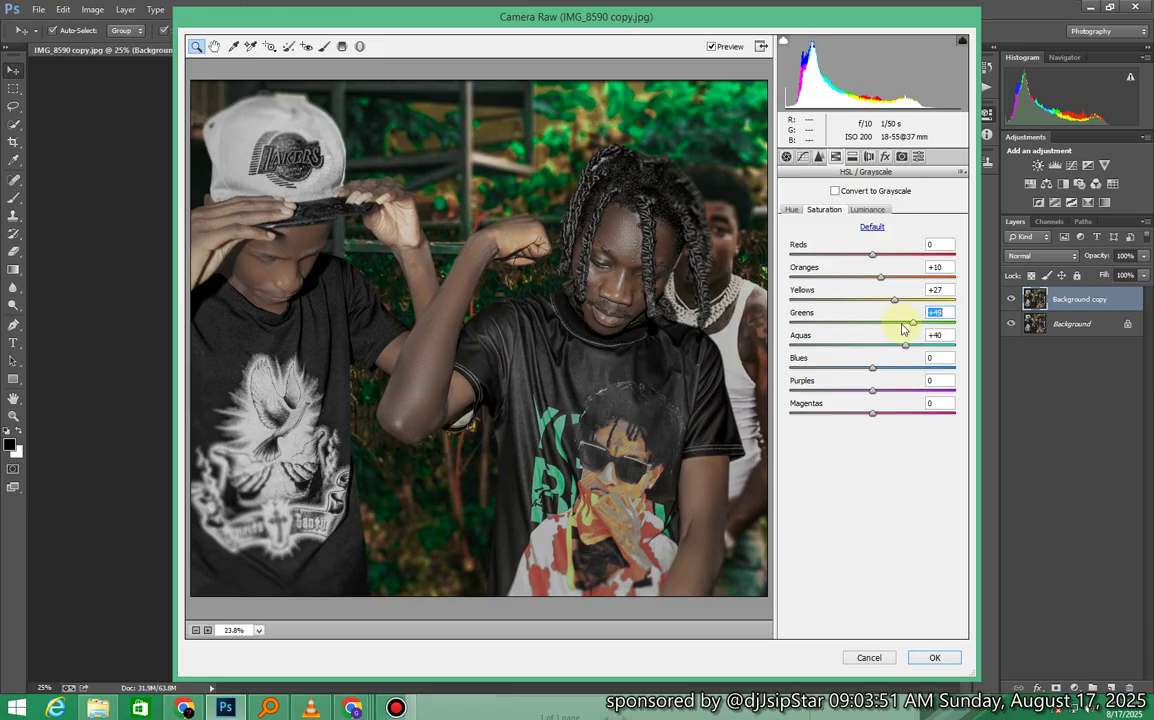
{"action": "left_click", "coordinate": [791, 209]}
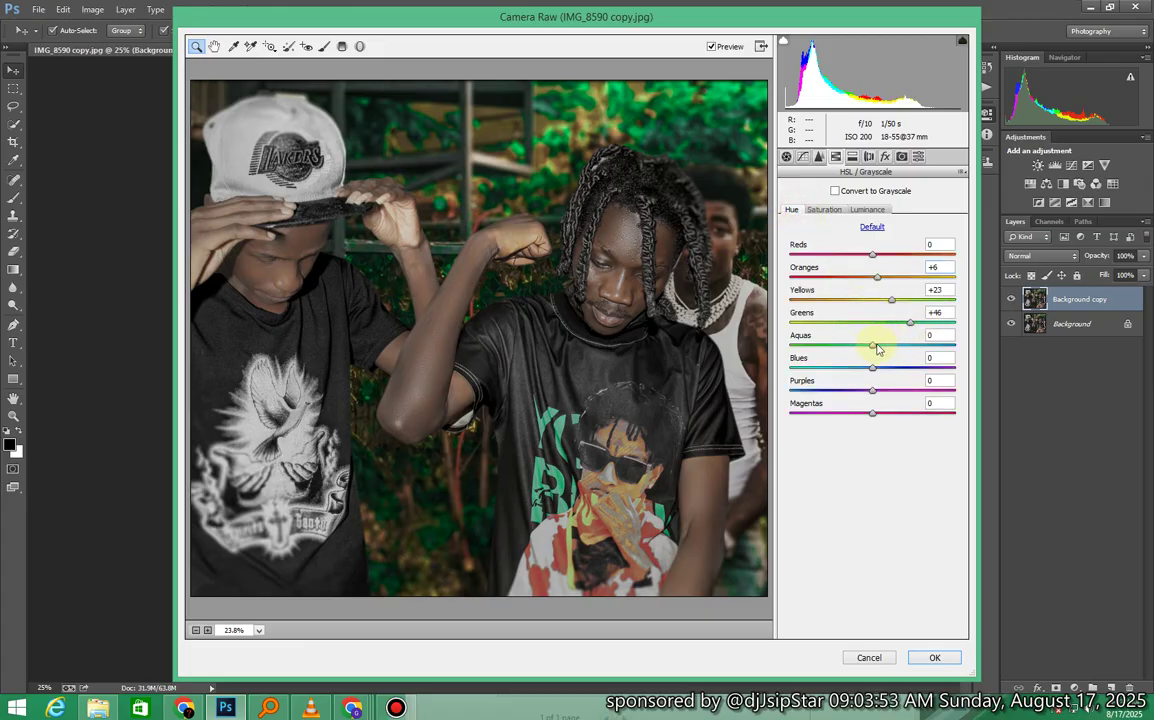
{"action": "mouse_move", "coordinate": [873, 345]}
{"action": "left_mouse_down"}
{"action": "mouse_move", "coordinate": [838, 345]}
{"action": "mouse_move", "coordinate": [880, 353]}
{"action": "left_mouse_up"}
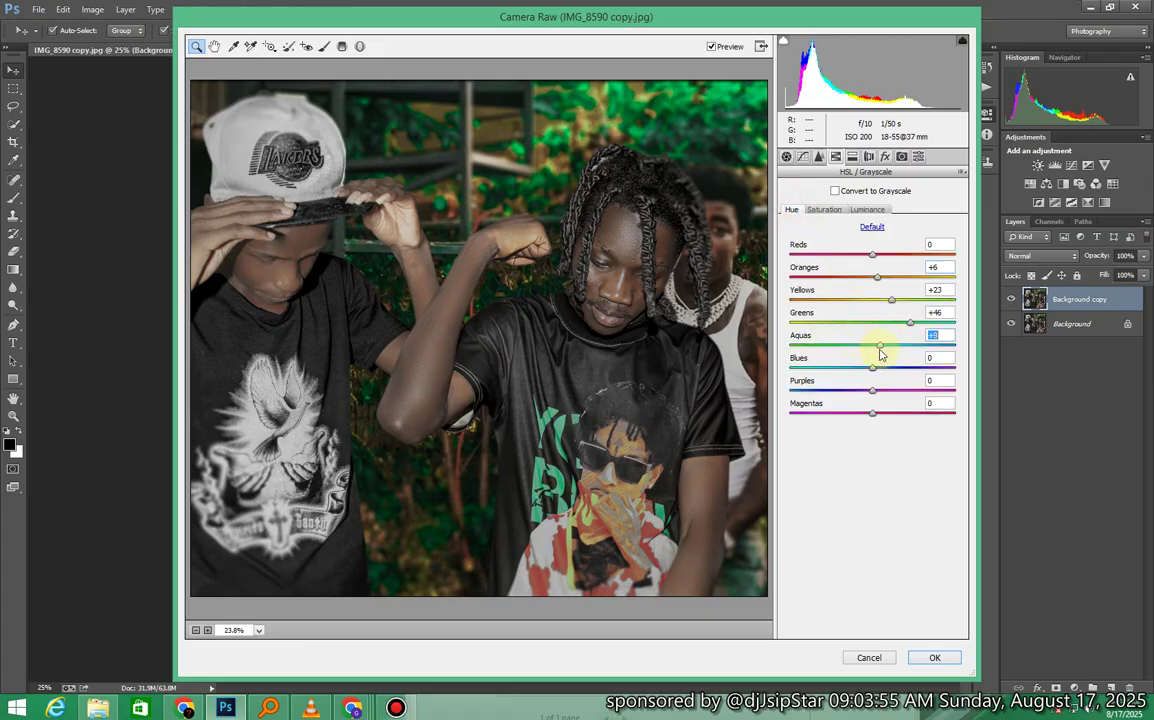
{"action": "mouse_move", "coordinate": [878, 278]}
{"action": "left_mouse_down"}
{"action": "mouse_move", "coordinate": [899, 282]}
{"action": "mouse_move", "coordinate": [869, 280]}
{"action": "left_mouse_up"}
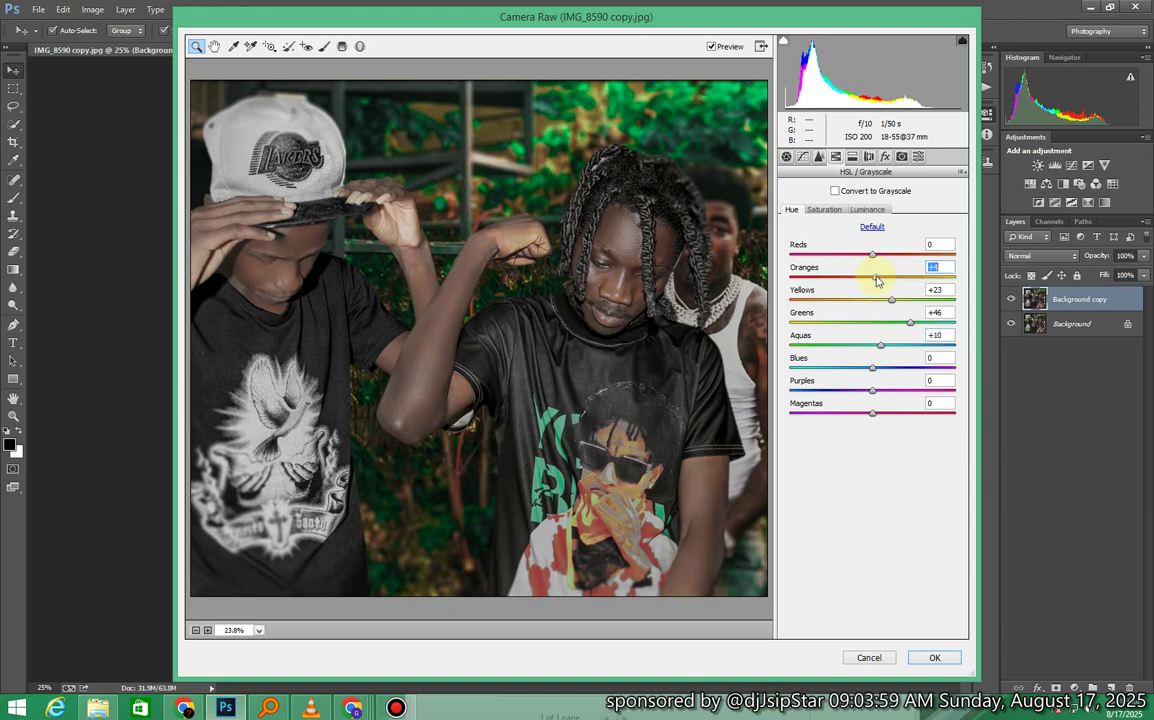
- Fine-tune the Oranges in the HSL adjustments to luminance +19 and hue +5
{"action": "left_click", "coordinate": [866, 210]}
{"action": "mouse_move", "coordinate": [896, 284]}
{"action": "left_mouse_down"}
{"action": "mouse_move", "coordinate": [909, 287]}
{"action": "mouse_move", "coordinate": [889, 286]}
{"action": "left_mouse_up"}
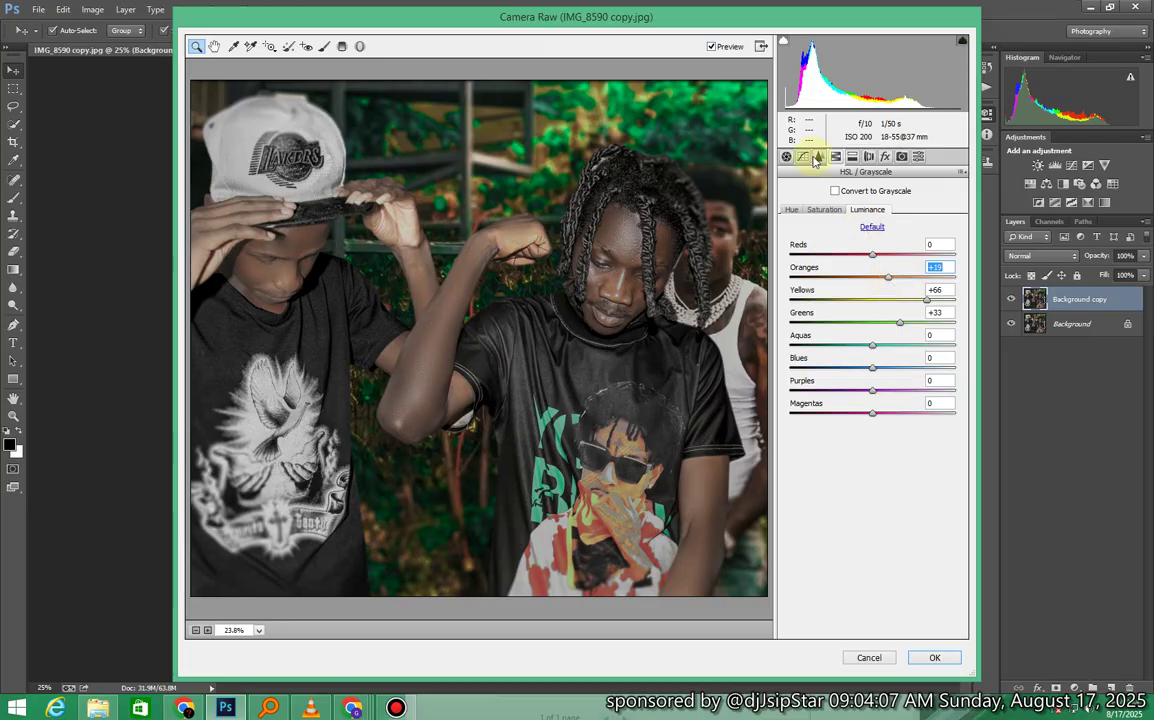
{"action": "left_click", "coordinate": [793, 212]}
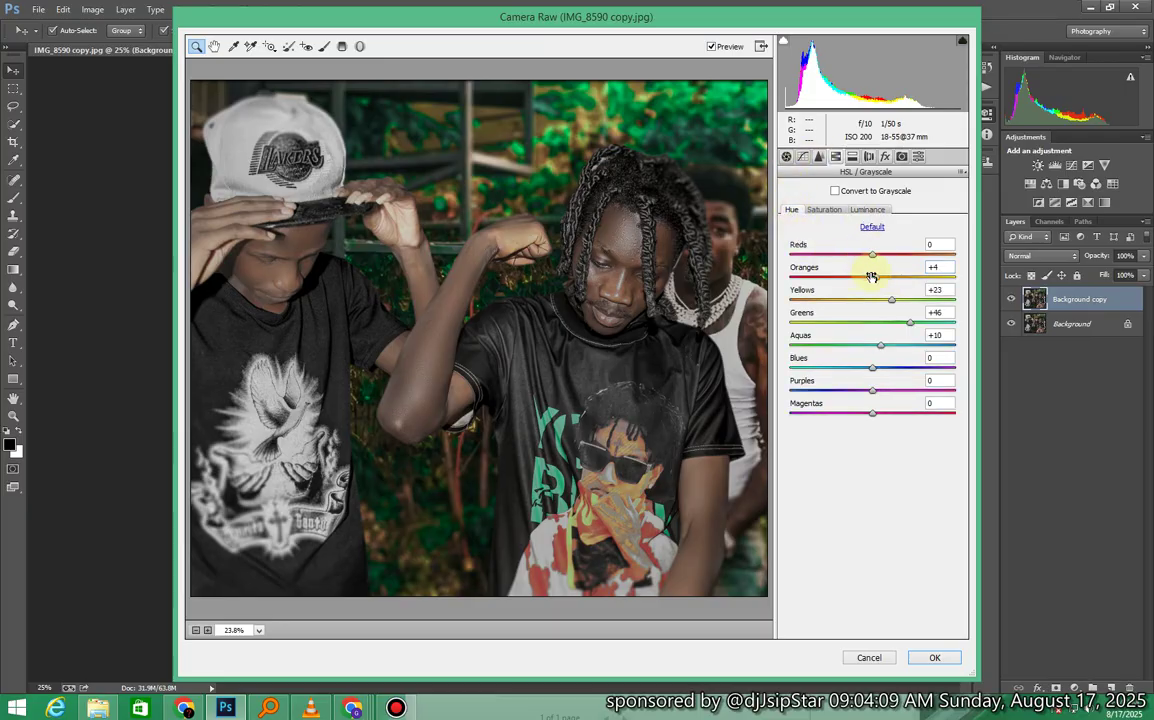
{"action": "mouse_move", "coordinate": [874, 277]}
{"action": "left_mouse_down"}
{"action": "mouse_move", "coordinate": [896, 283]}
{"action": "mouse_move", "coordinate": [884, 287]}
{"action": "left_mouse_up"}
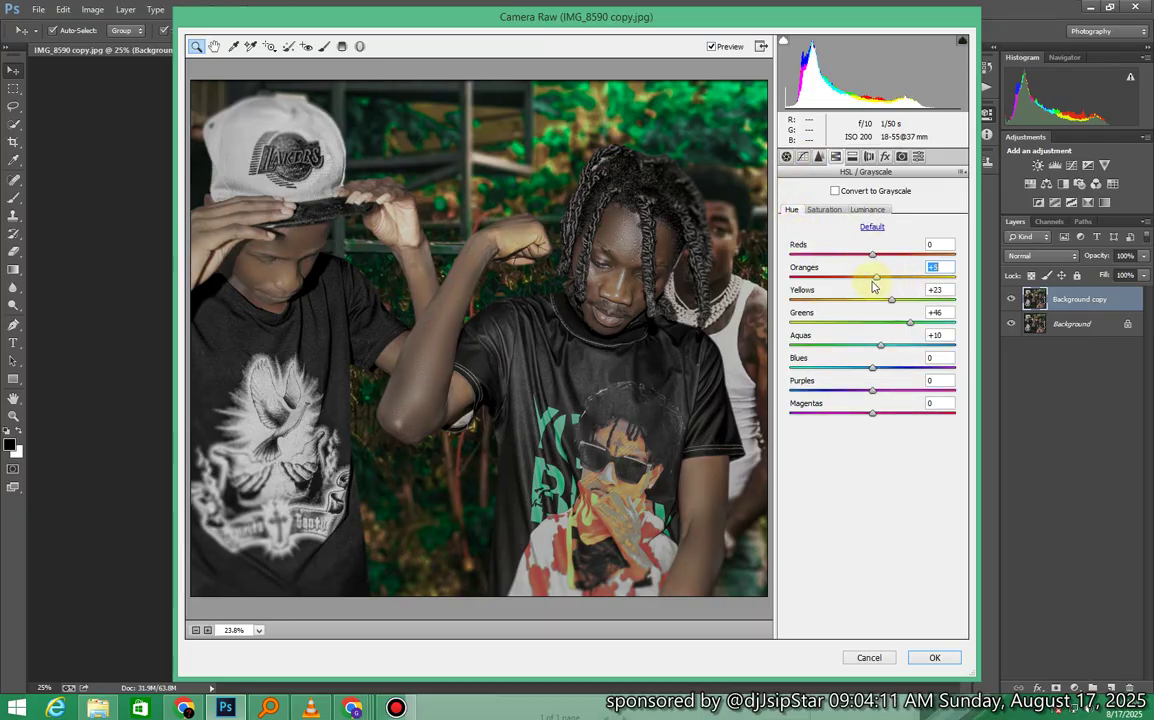
- Set the basic color adjustments to Vibrance +33 and Saturation +28
{"action": "left_click", "coordinate": [786, 158]}
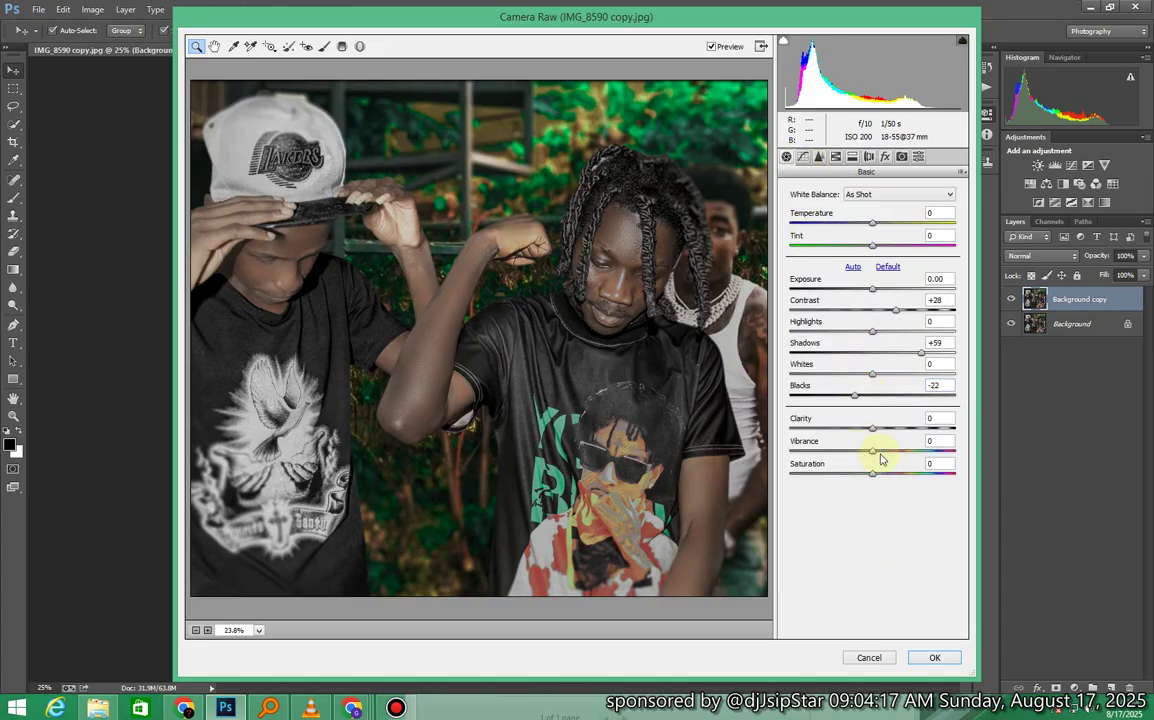
{"action": "left_click_drag", "start_coordinate": [881, 458], "coordinate": [896, 456]}
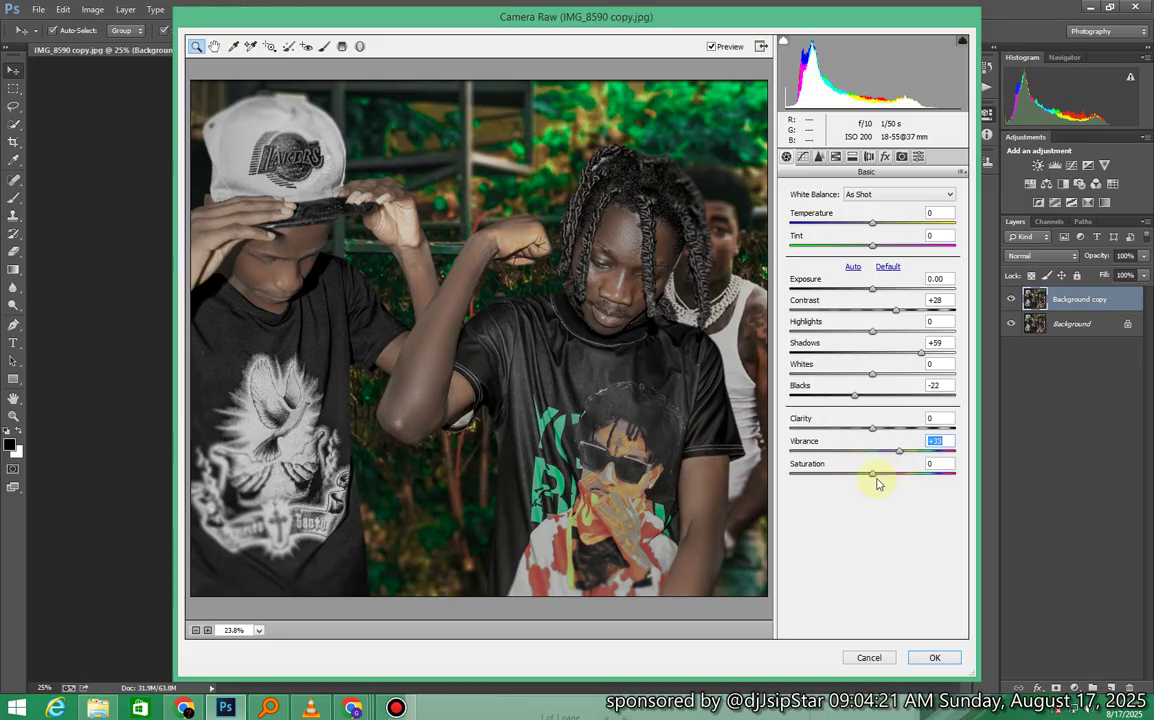
{"action": "left_click_drag", "start_coordinate": [872, 476], "coordinate": [889, 480]}
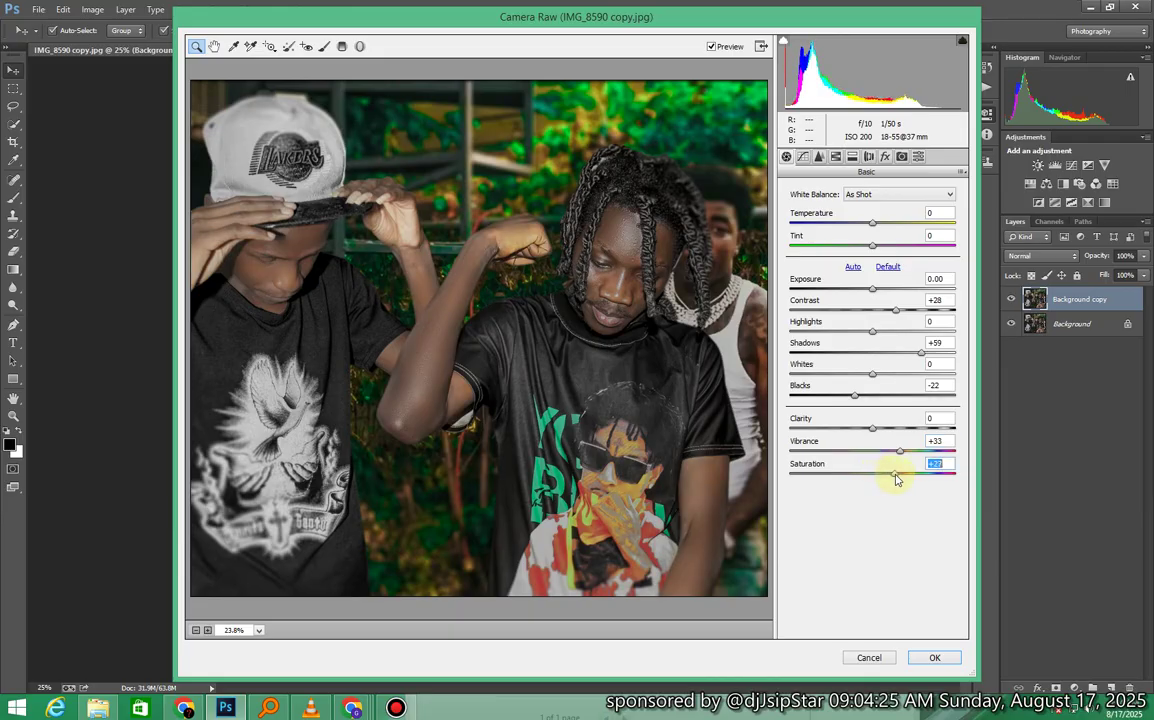
- Set the basic adjustments to Contrast +41, Shadows +100, Saturation +36 and Highlights +29
{"action": "left_click", "coordinate": [905, 311]}
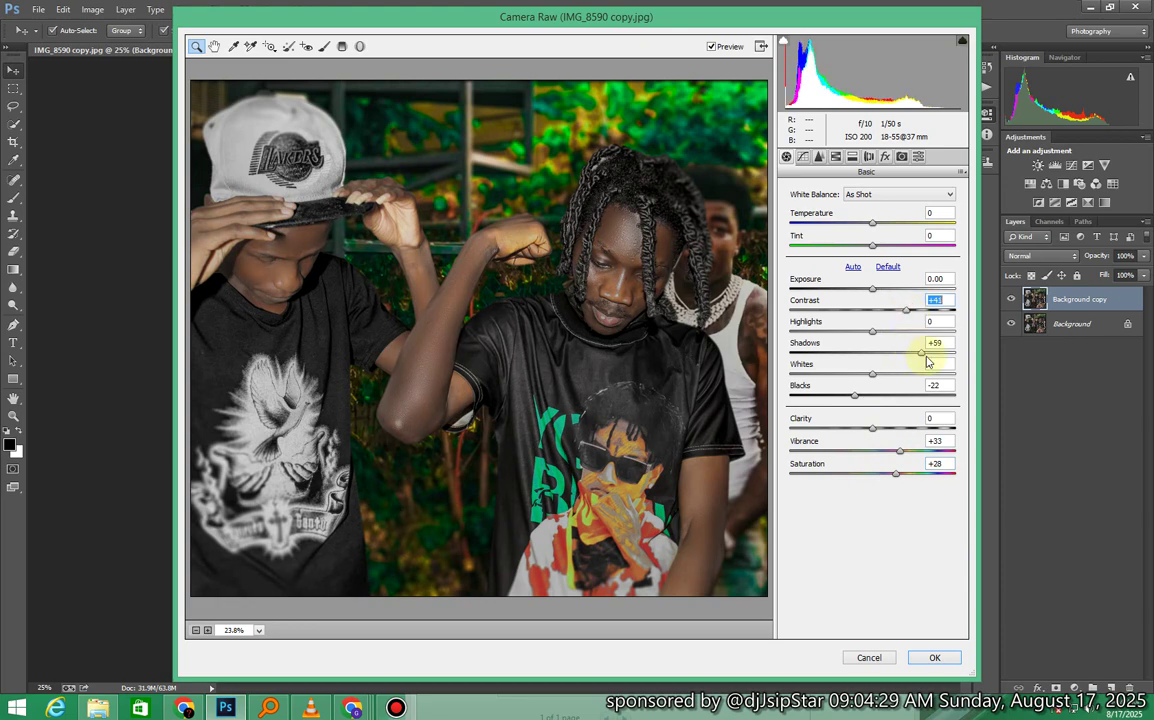
{"action": "left_click_drag", "start_coordinate": [933, 357], "coordinate": [968, 373]}
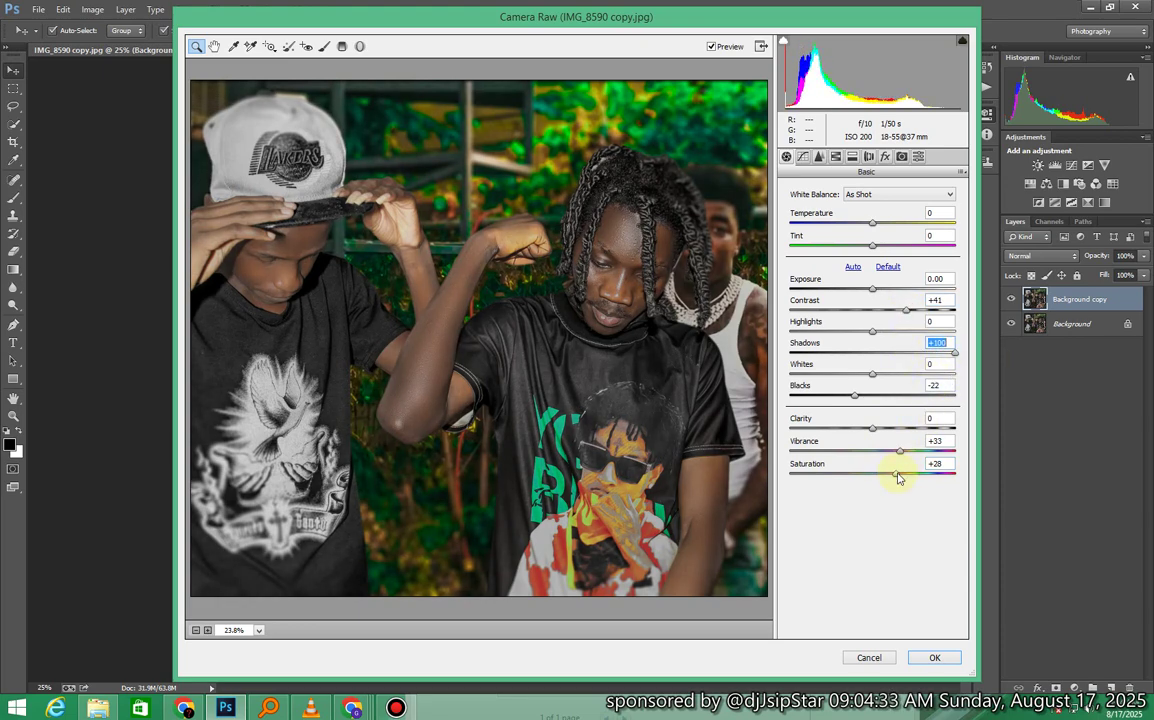
{"action": "left_click_drag", "start_coordinate": [898, 478], "coordinate": [905, 481]}
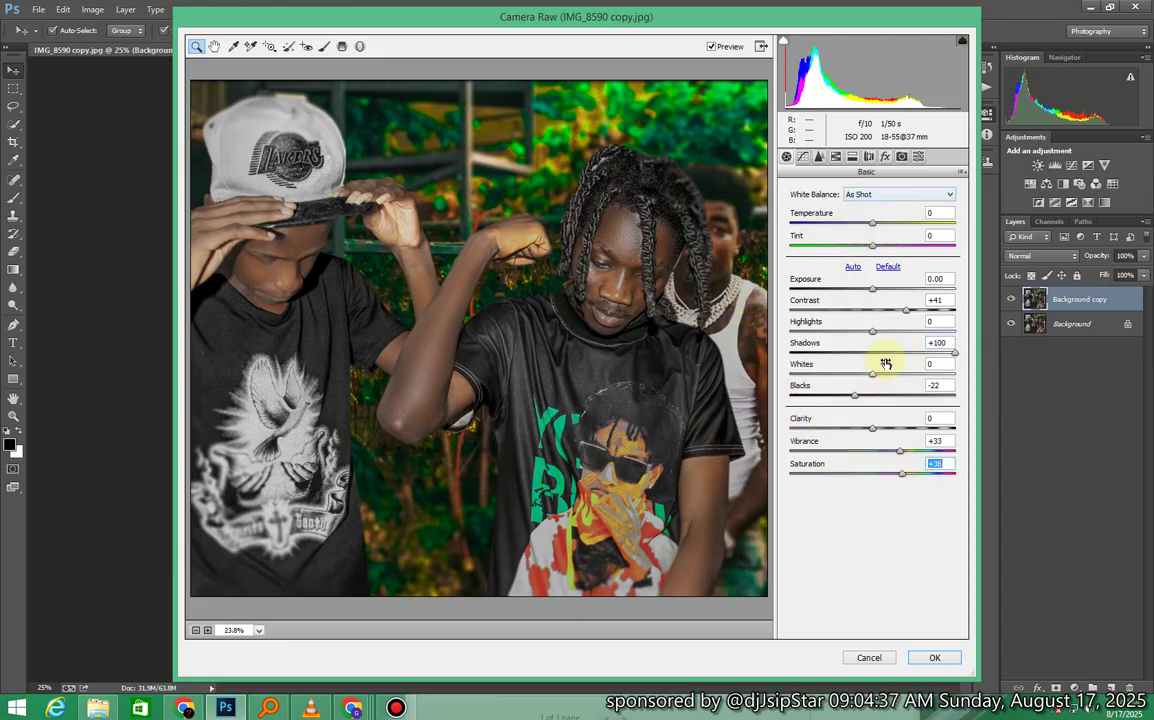
{"action": "left_click_drag", "start_coordinate": [881, 331], "coordinate": [898, 337]}
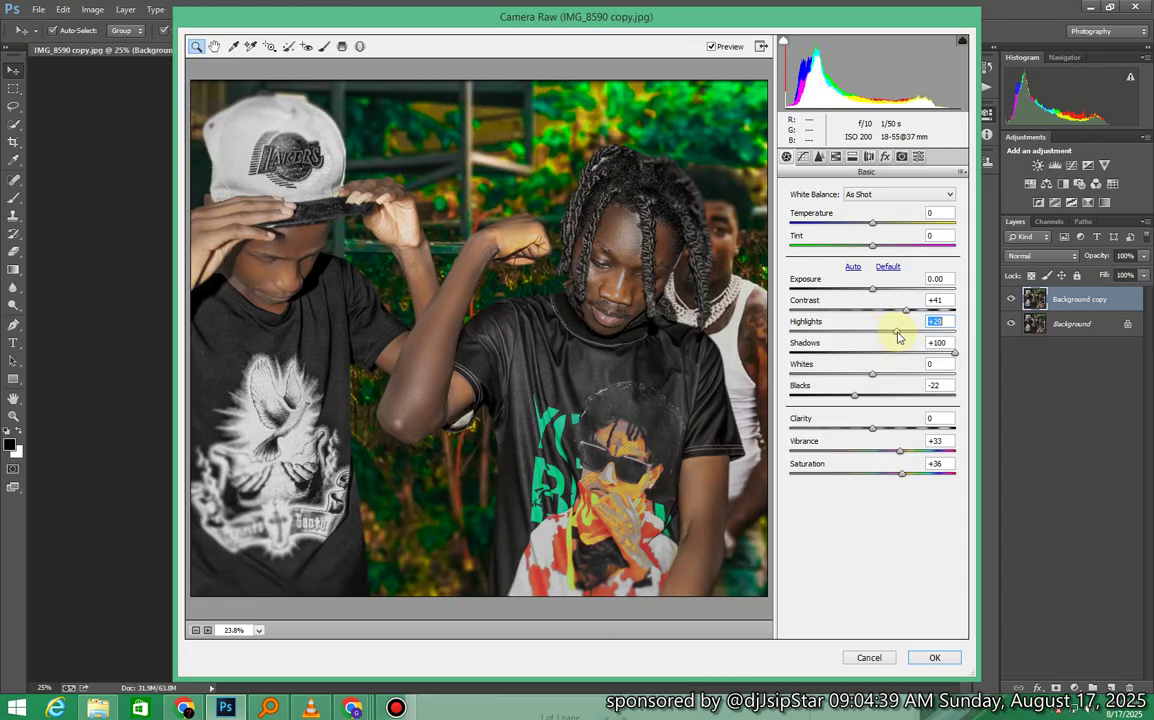
- Apply the Camera Raw adjustments and compare the image with the Background copy layer hidden and shown
{"action": "left_click", "coordinate": [935, 657]}
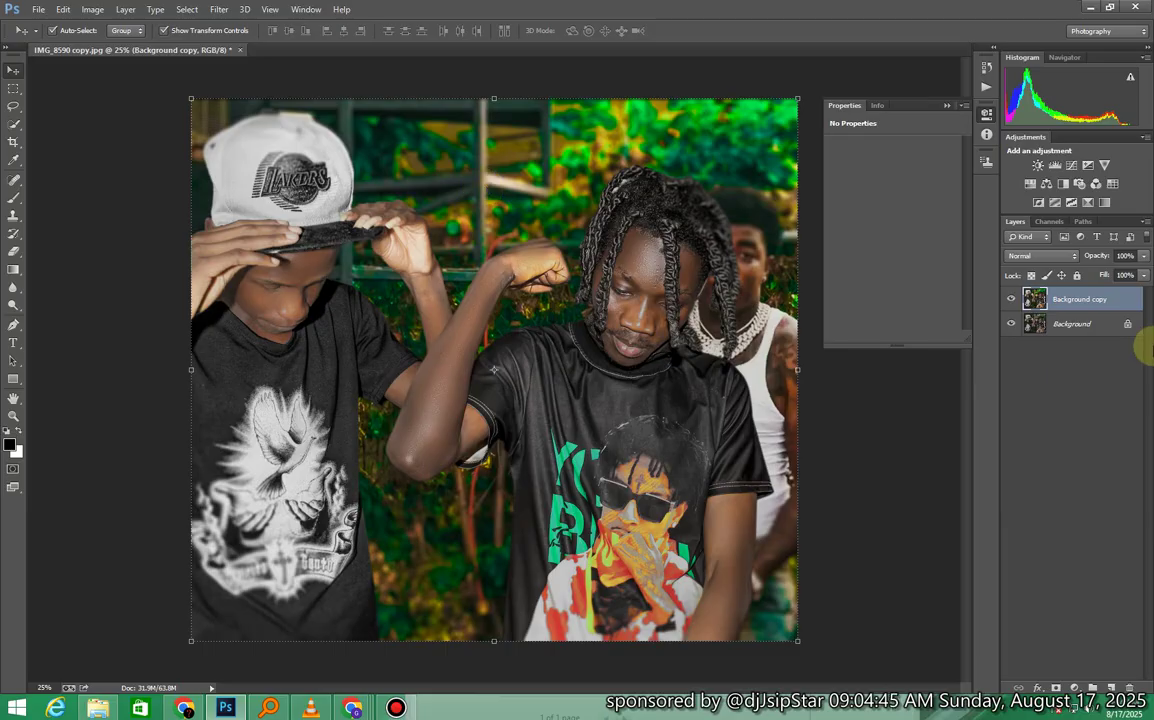
{"action": "left_click", "coordinate": [1011, 299]}
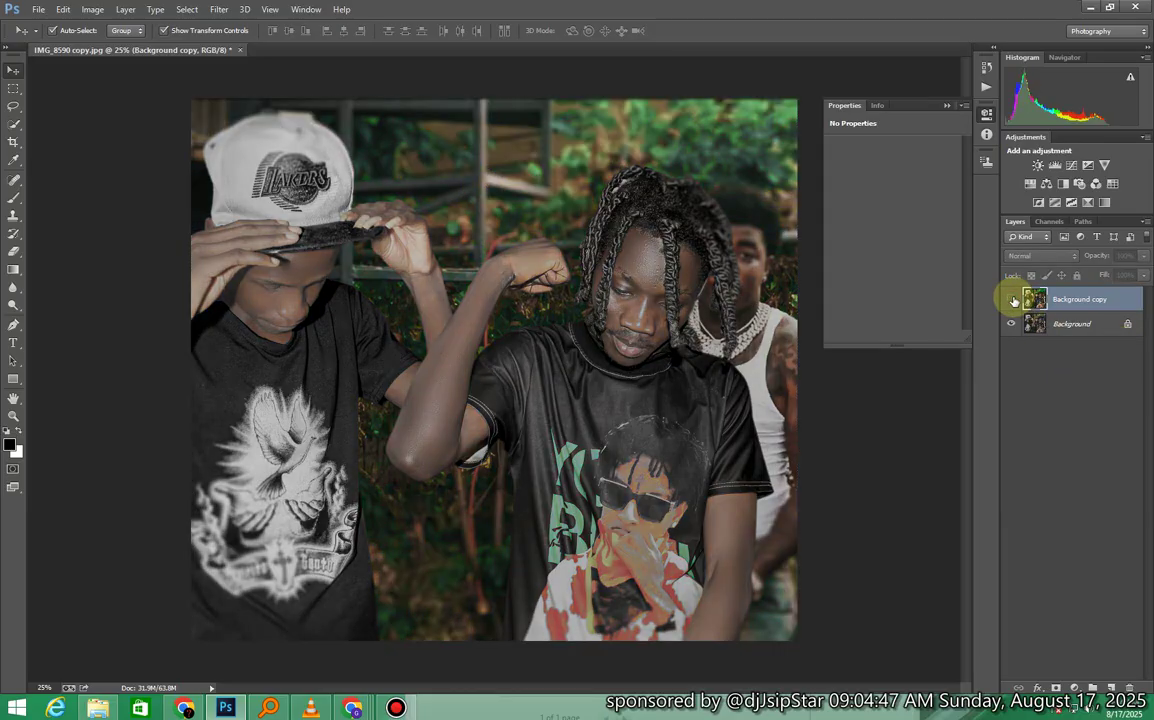
{"action": "left_click", "coordinate": [1011, 299]}
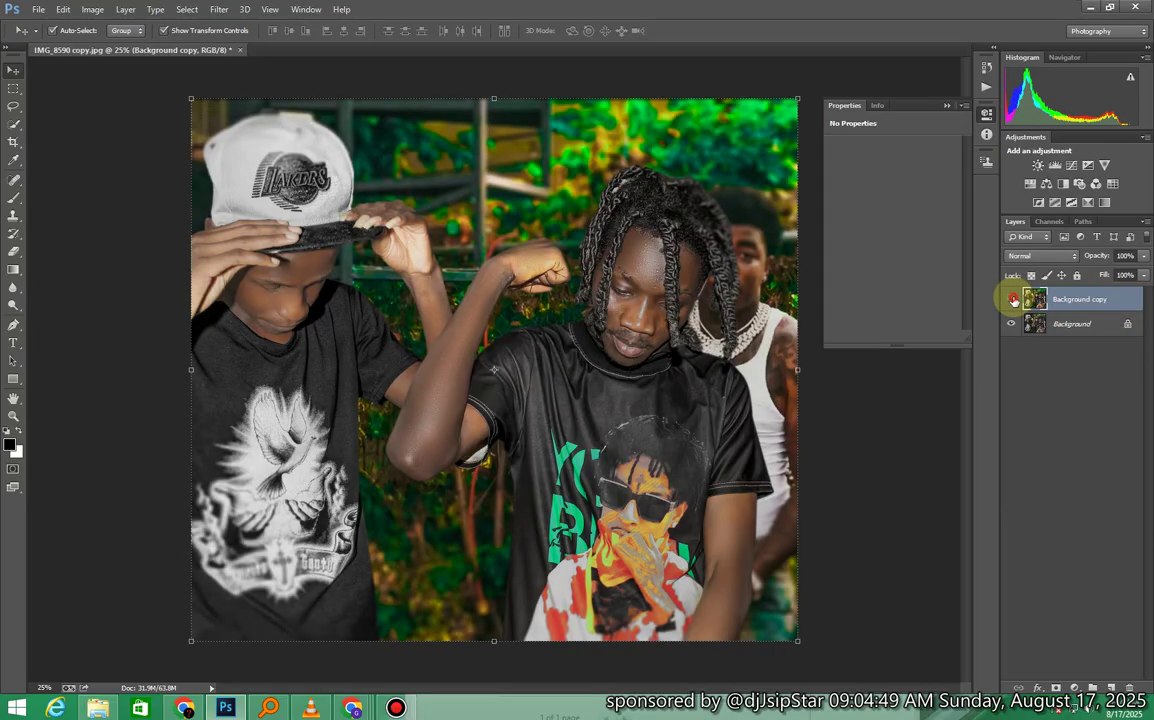
{"action": "left_click", "coordinate": [1011, 299]}
{"action": "left_click", "coordinate": [1011, 299]}
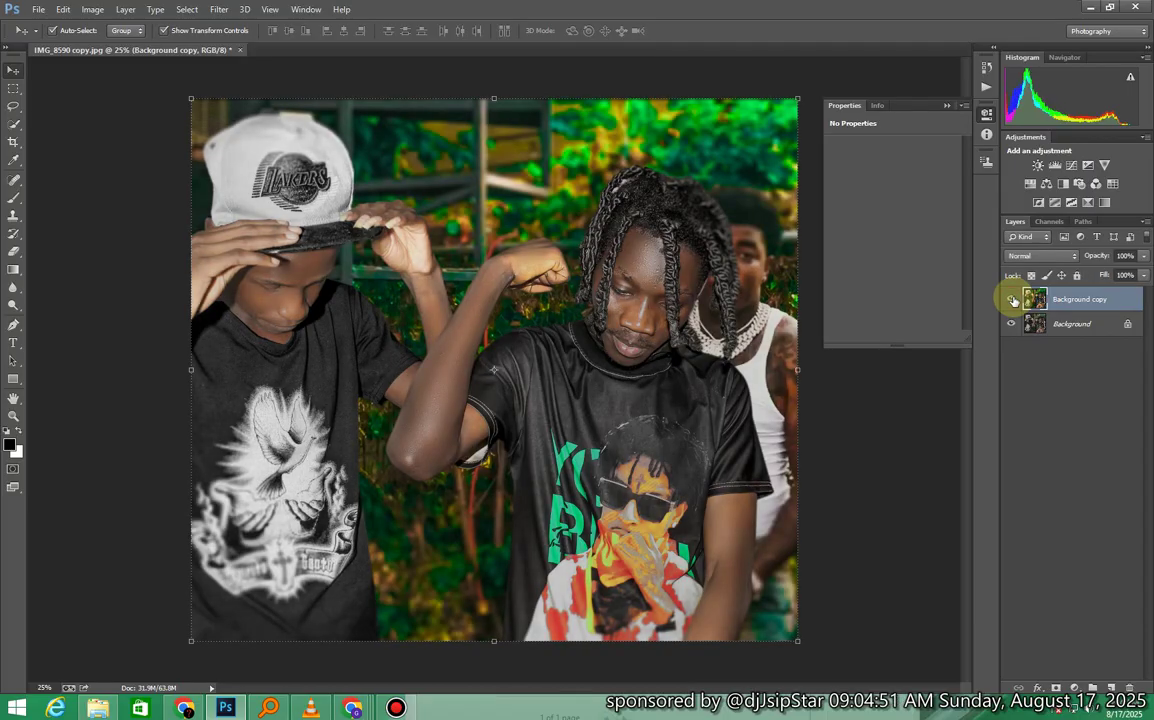
- Run the Camera Raw Filter again on Background copy and set the HSL hue to Greens +38 and Yellows +13
{"action": "left_click", "coordinate": [219, 9]}
{"action": "left_click", "coordinate": [245, 90]}
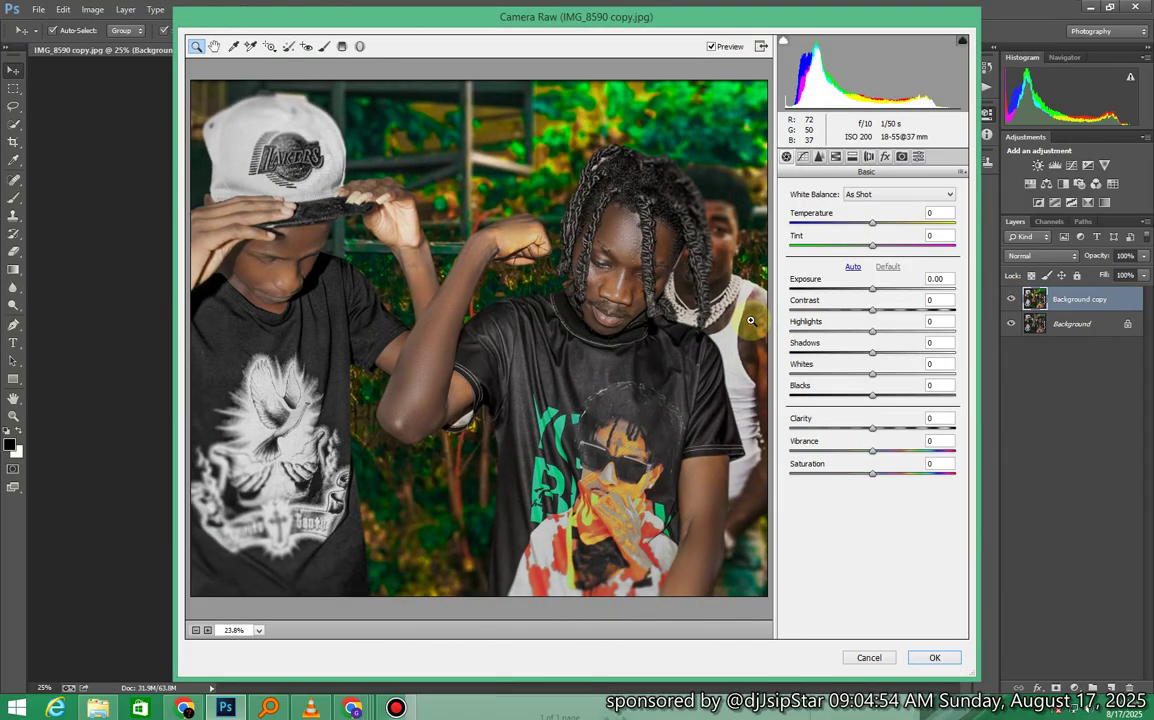
{"action": "left_click", "coordinate": [819, 157]}
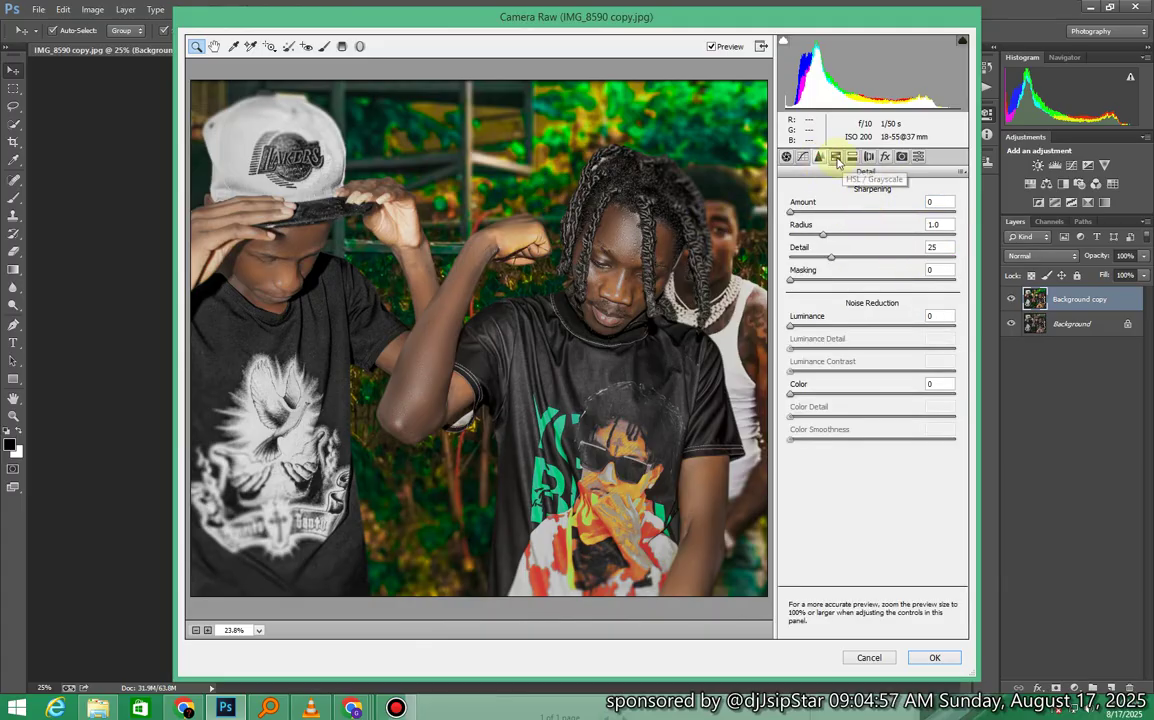
{"action": "left_click", "coordinate": [837, 159]}
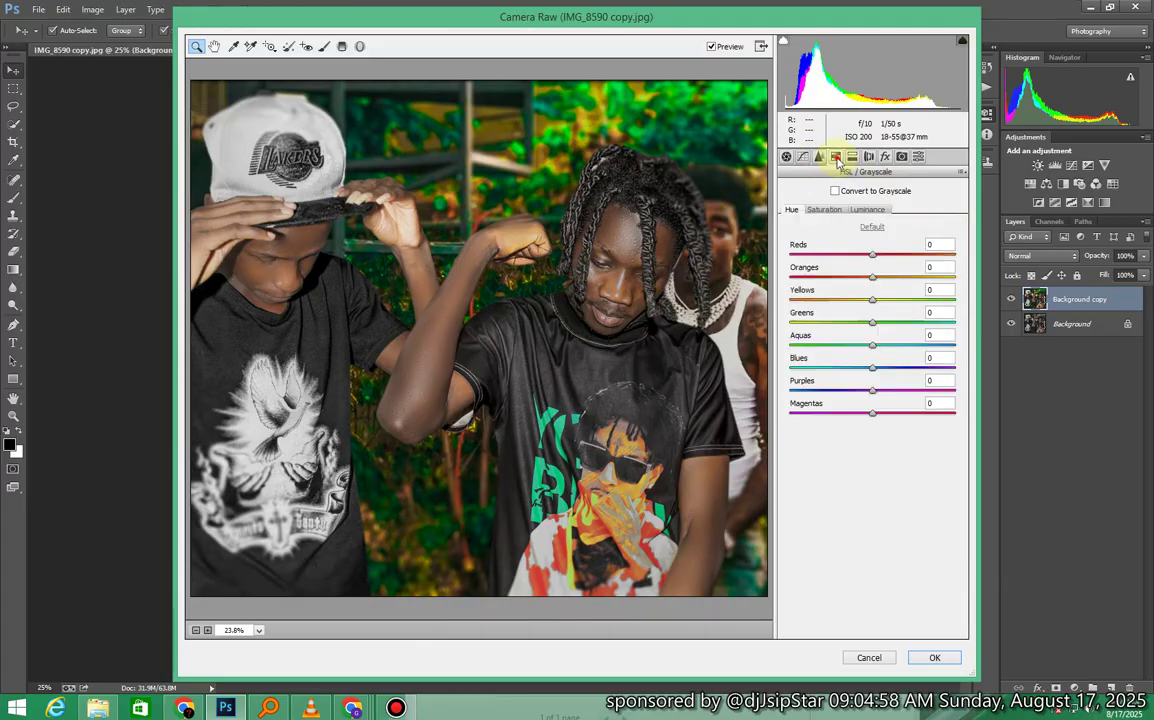
{"action": "left_click_drag", "start_coordinate": [878, 323], "coordinate": [825, 305]}
{"action": "left_click", "coordinate": [878, 300]}
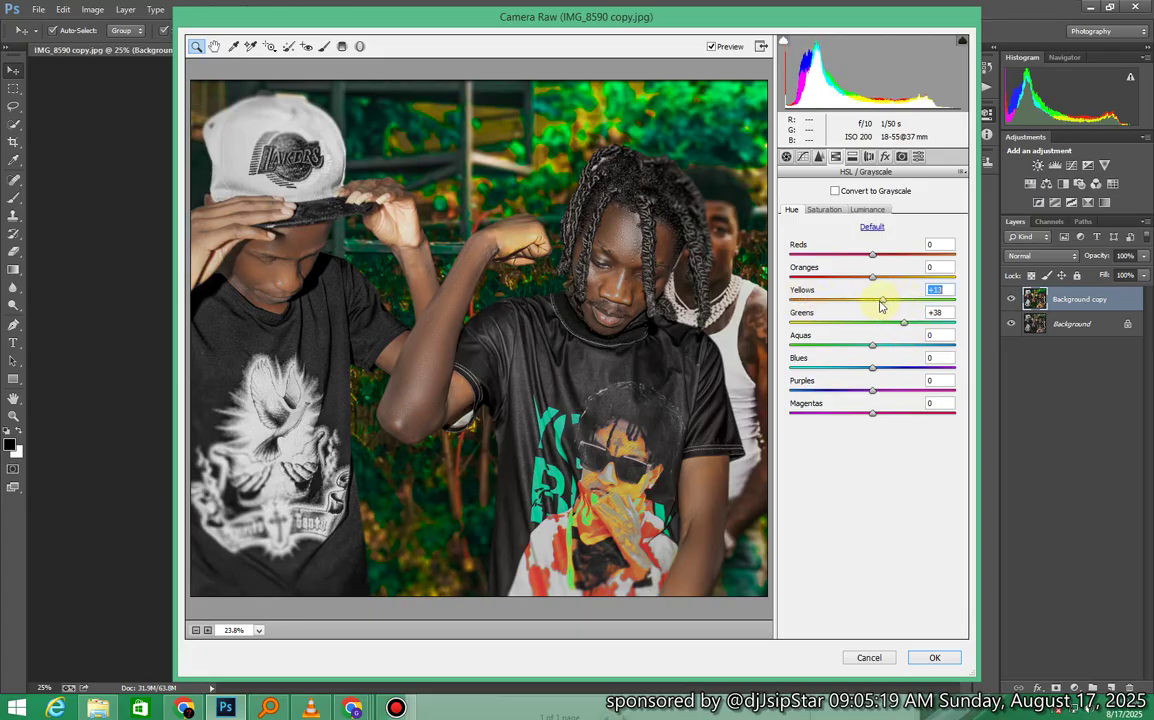
- Desaturate the foliage colors in the HSL saturation with Yellows -100, Greens -100 and Aquas -98
{"action": "left_click_drag", "start_coordinate": [903, 322], "coordinate": [806, 330]}
{"action": "left_click", "coordinate": [824, 209]}
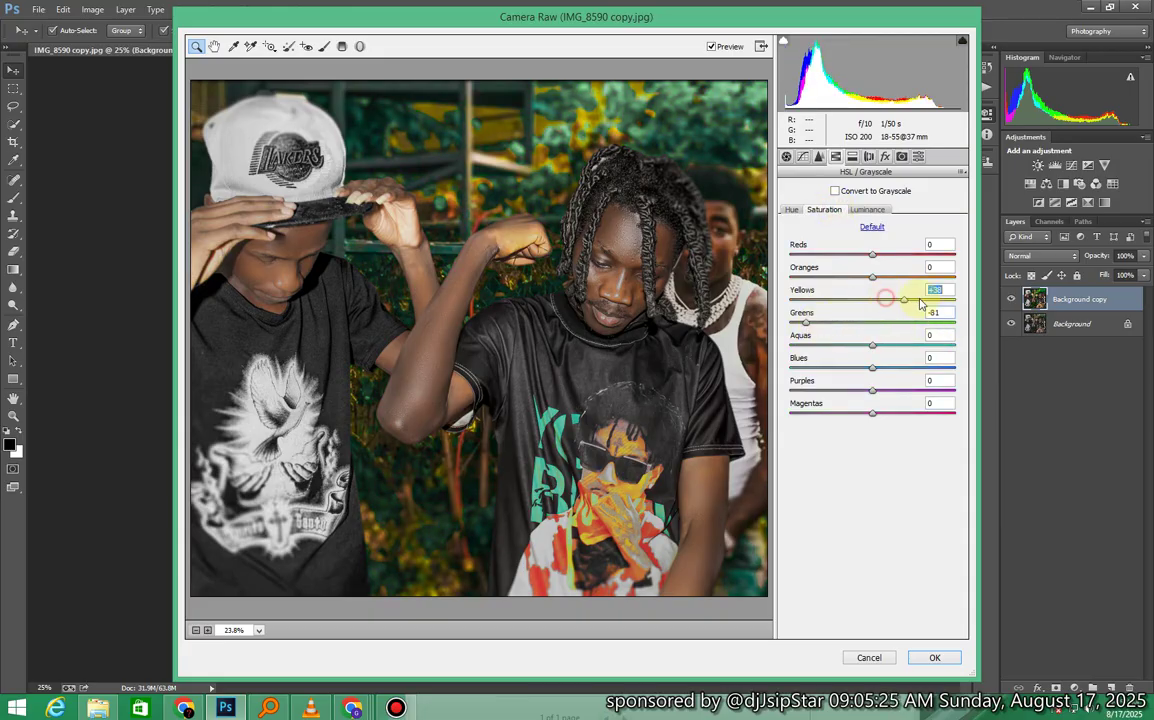
{"action": "left_click_drag", "start_coordinate": [886, 300], "coordinate": [793, 321]}
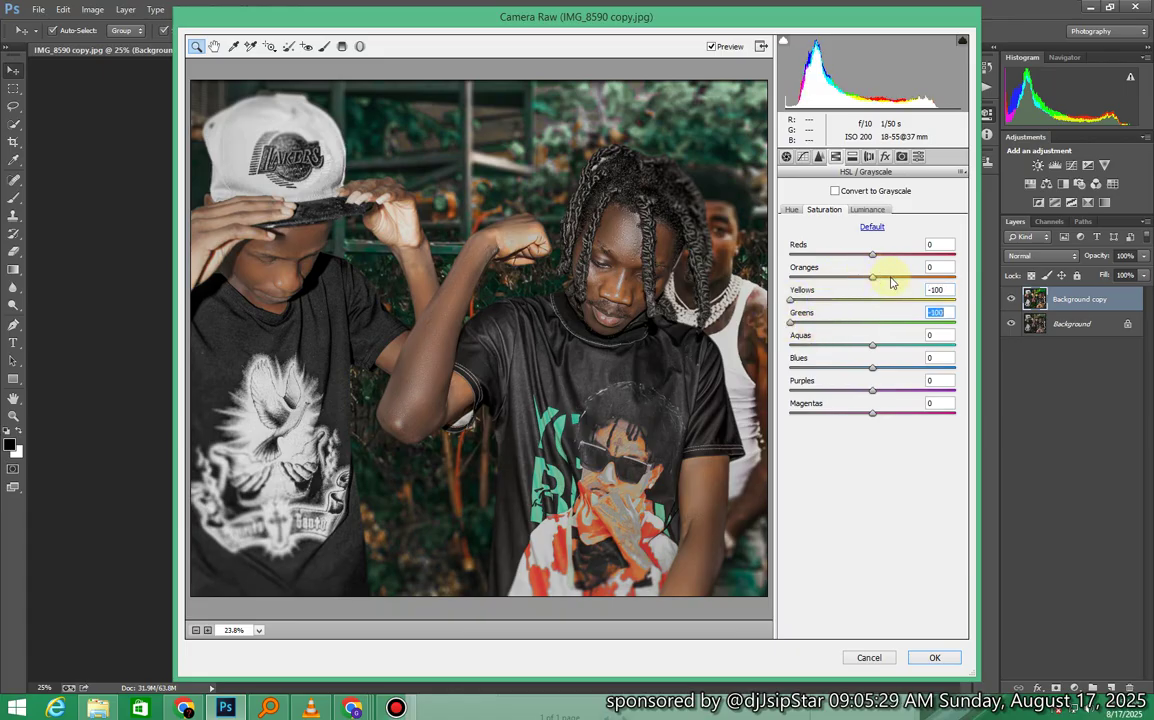
{"action": "left_click_drag", "start_coordinate": [876, 341], "coordinate": [797, 348]}
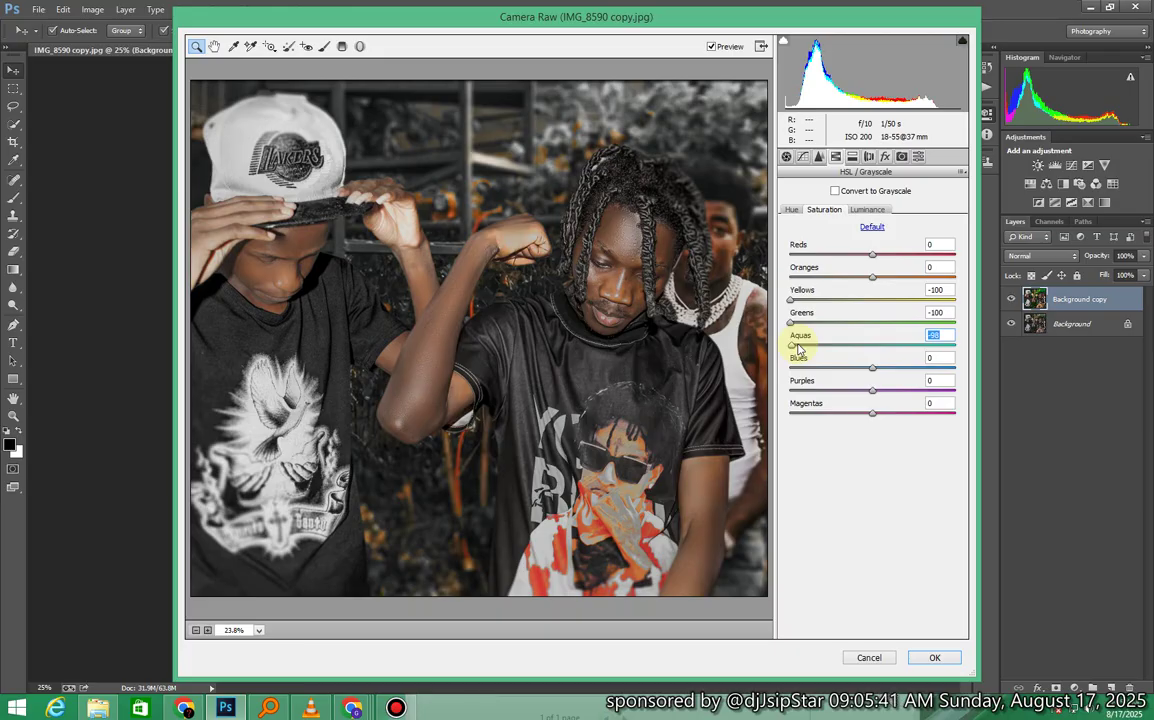
- Set the HSL luminance of the Greens to -100 and apply the Camera Raw Filter
{"action": "left_click", "coordinate": [866, 209]}
{"action": "left_click_drag", "start_coordinate": [872, 321], "coordinate": [788, 330]}
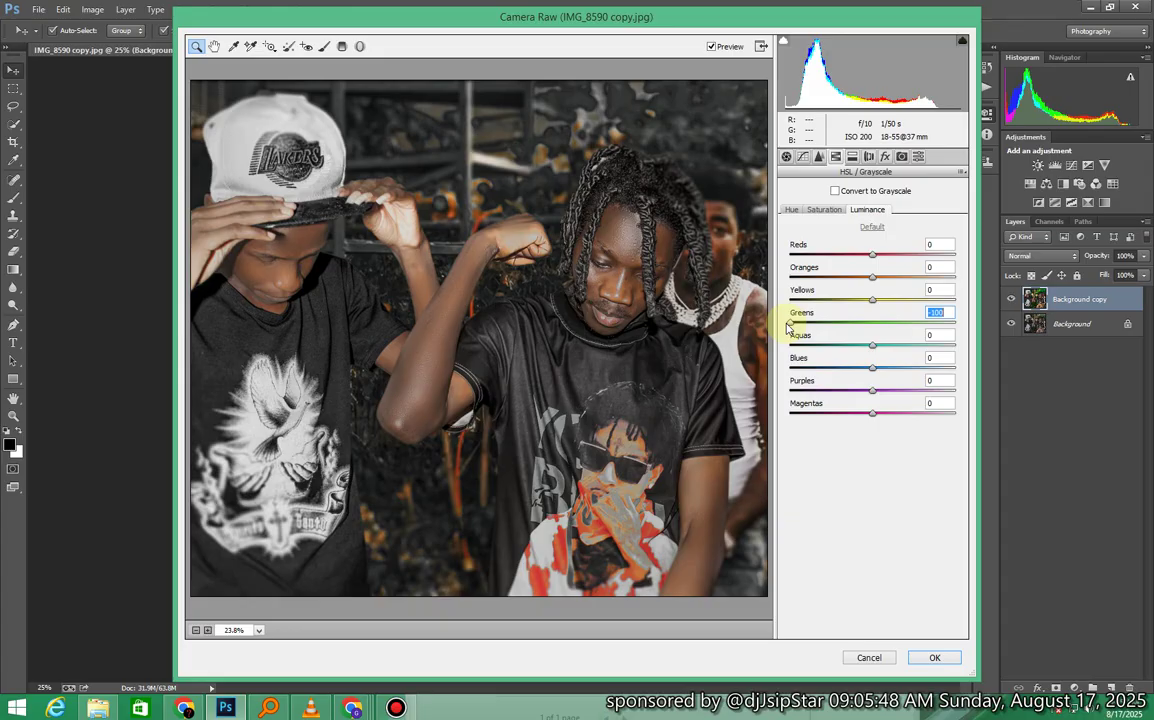
{"action": "left_click", "coordinate": [938, 657]}
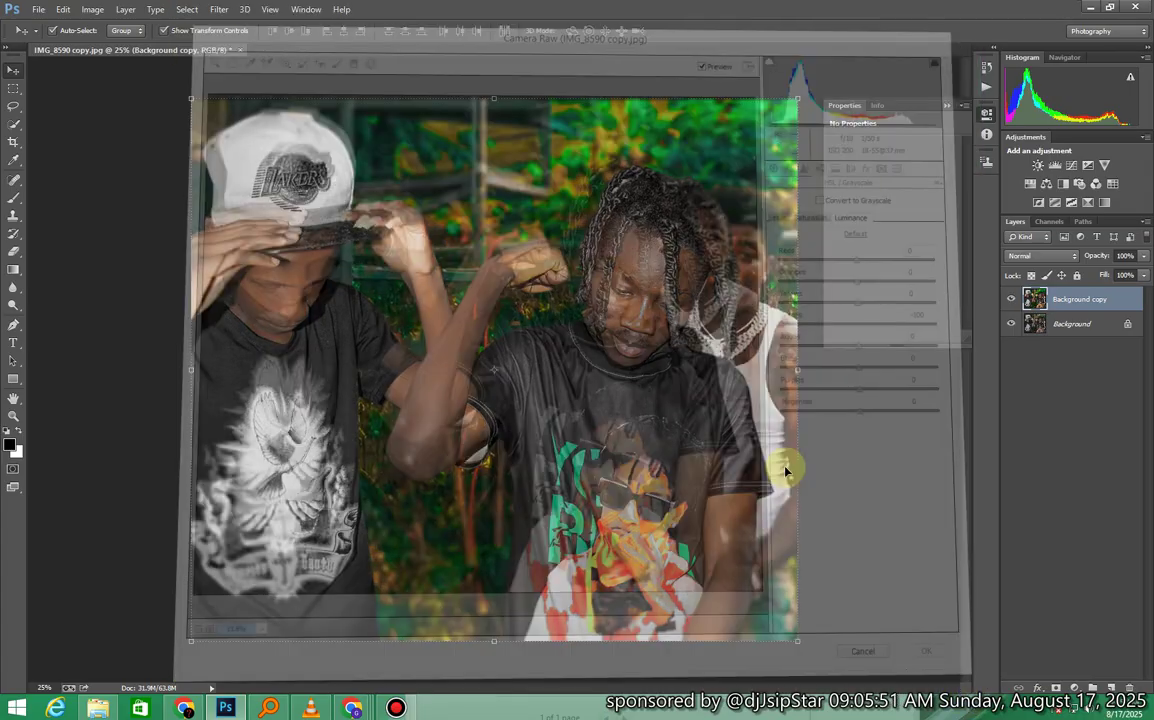
- Undo the last filter on Background copy and reapply it to a duplicate of that layer
{"action": "key", "text": "ctrl+z"}
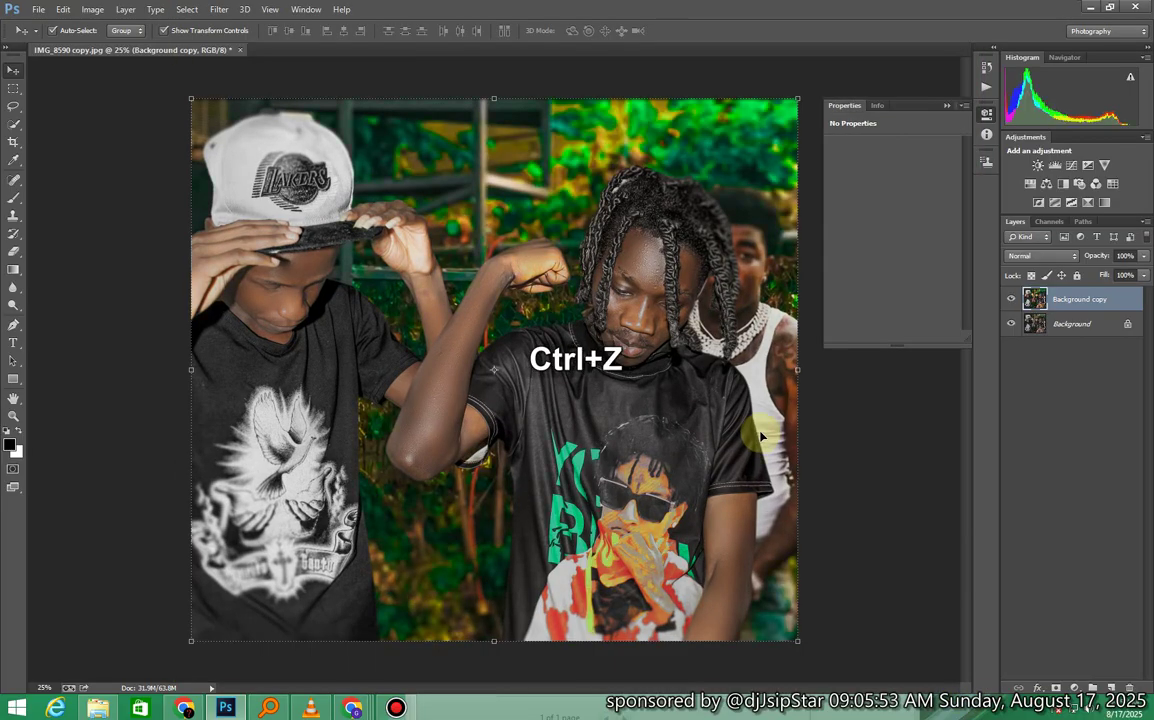
{"action": "key", "text": "ctrl+j"}
{"action": "key", "text": "ctrl+f"}
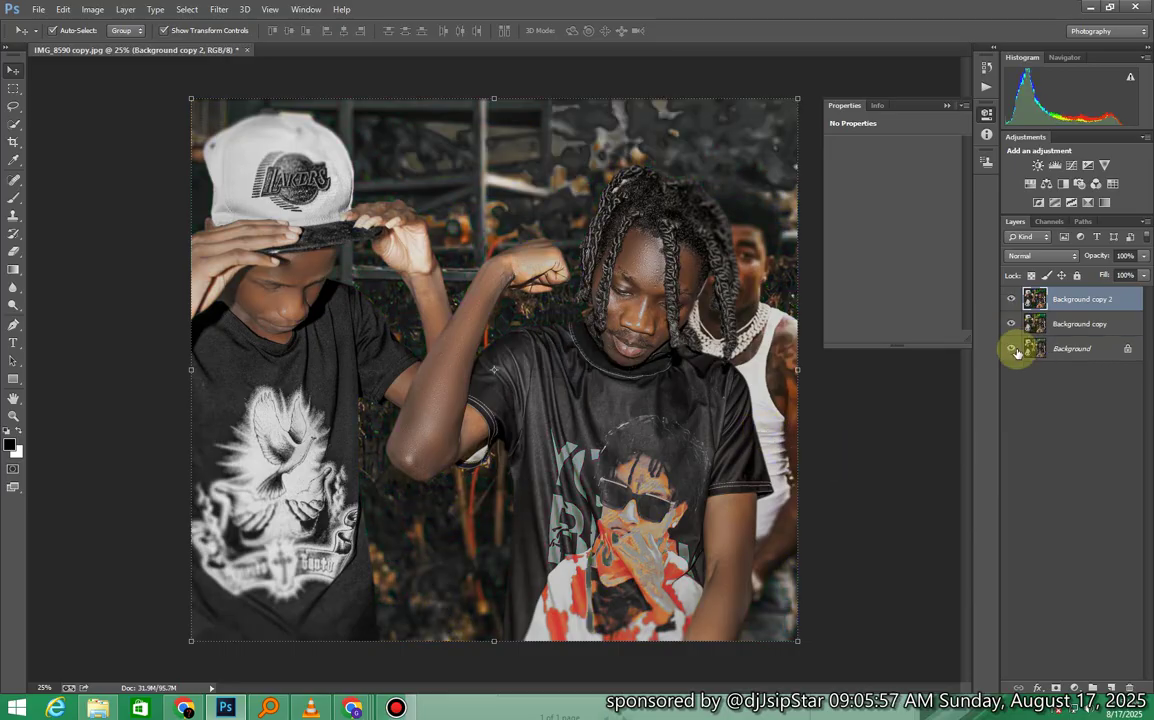
- Compare the original, the first grade and the desaturated grade by hiding and showing the two copy layers
{"action": "left_click", "coordinate": [1011, 301]}
{"action": "left_click", "coordinate": [1012, 321]}
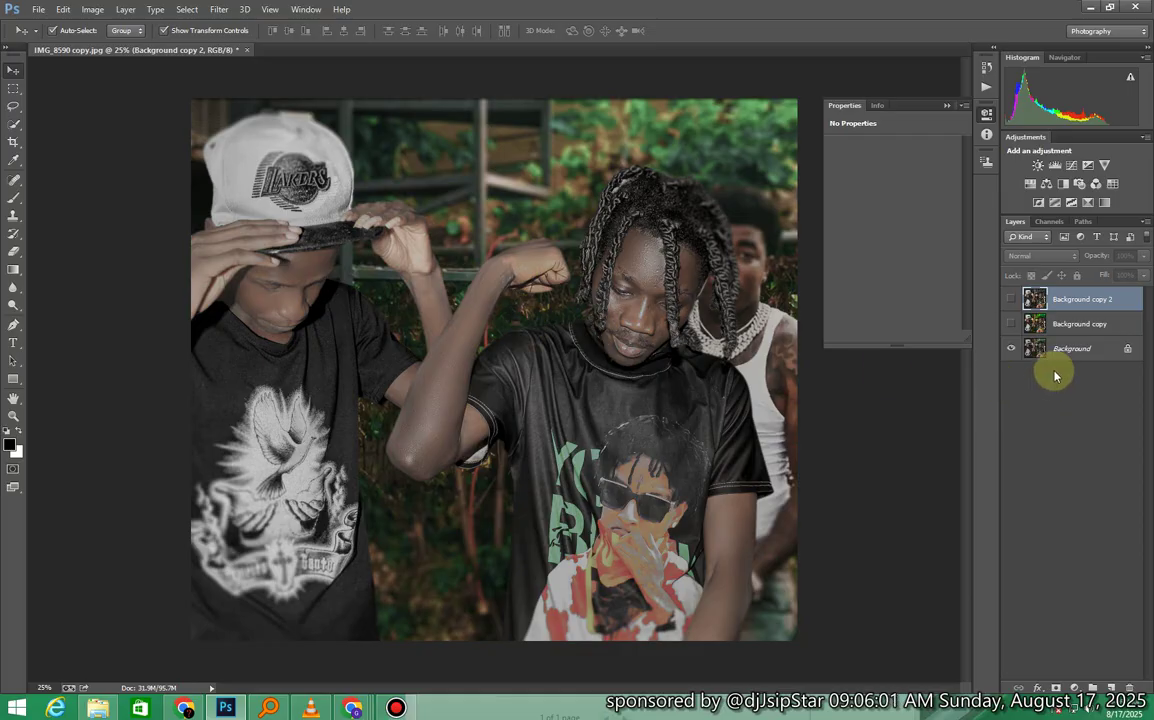
{"action": "left_click", "coordinate": [1011, 324]}
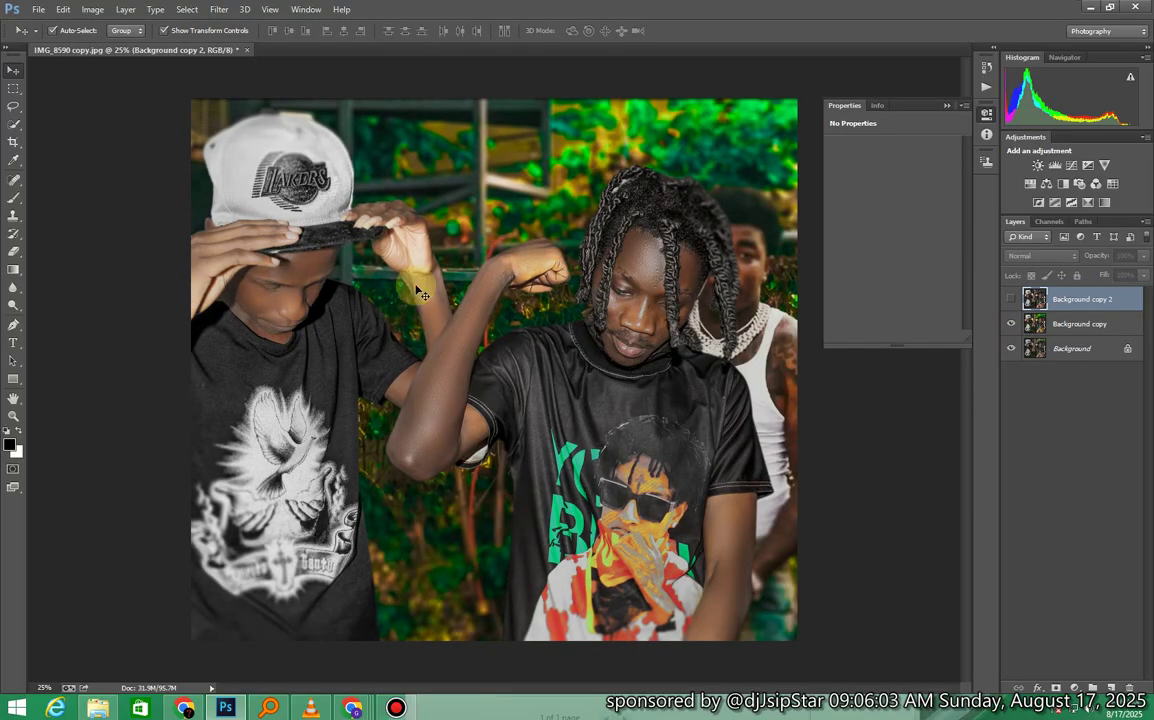
{"action": "left_click", "coordinate": [1011, 299]}
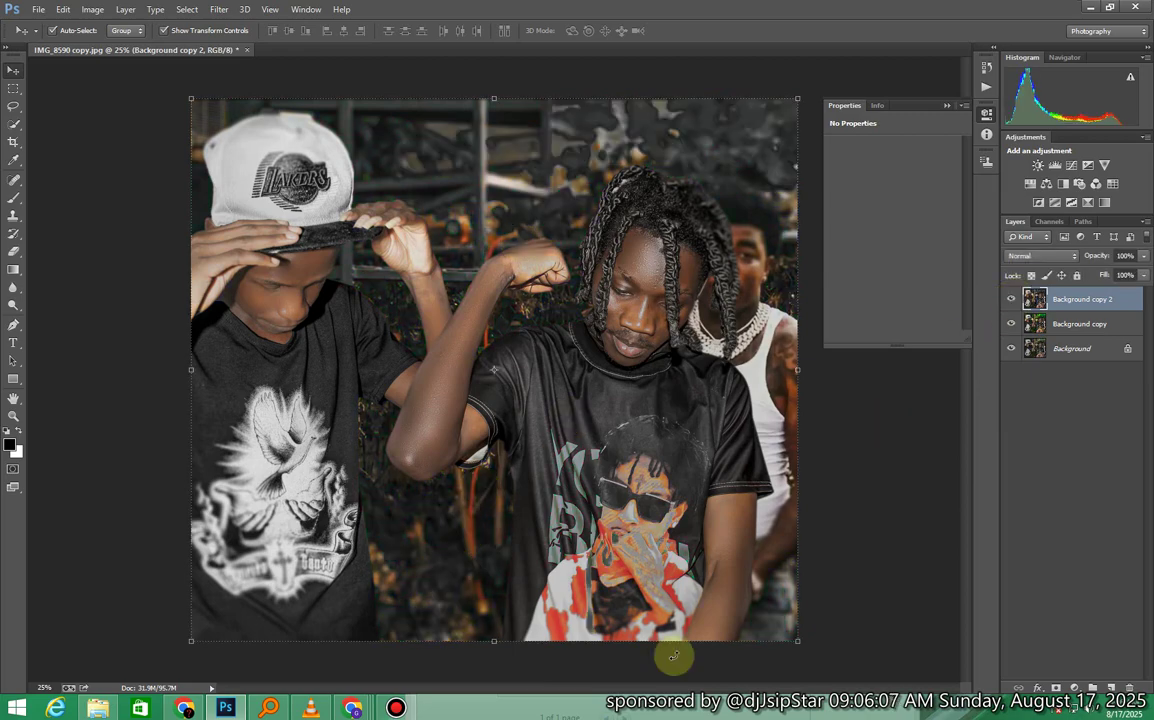